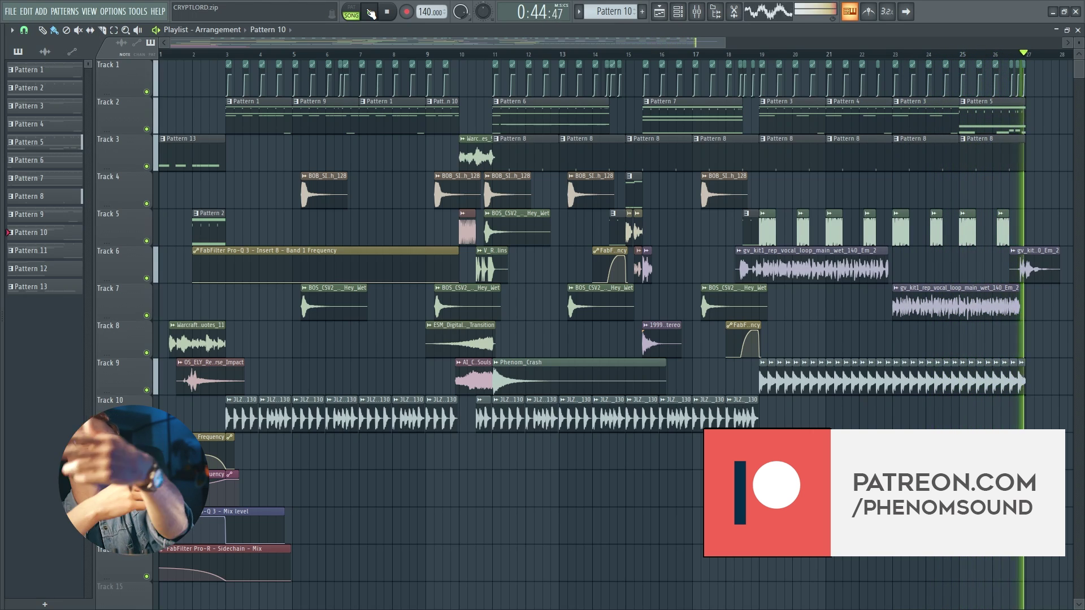
Stop the song playback and reset the Serum patch to the Init preset.
{"action": "left_click", "coordinate": [387, 12]}
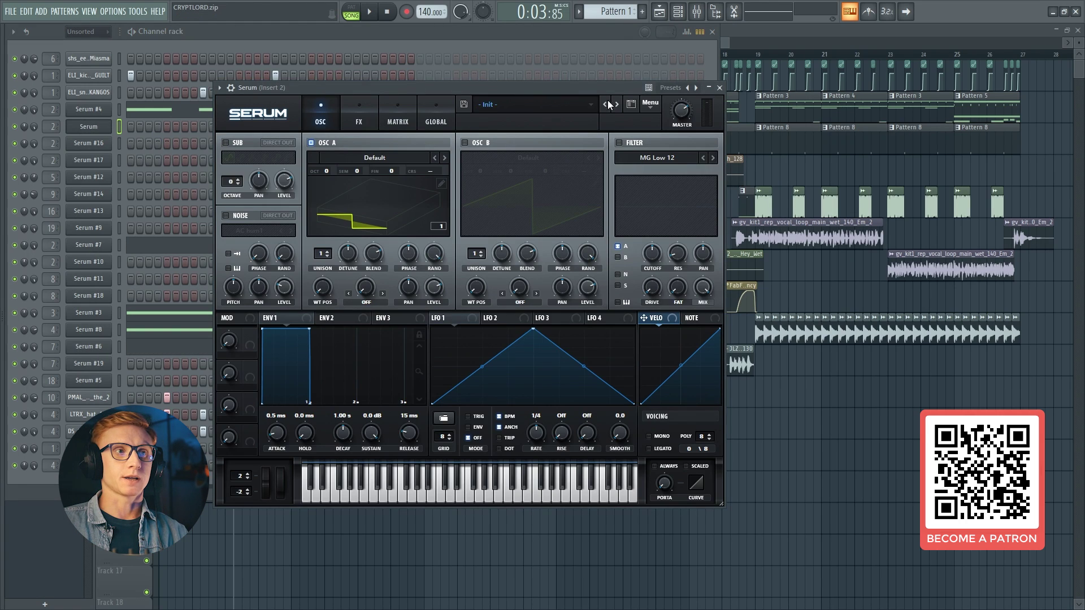
{"action": "left_click", "coordinate": [650, 103]}
{"action": "left_click", "coordinate": [661, 182]}
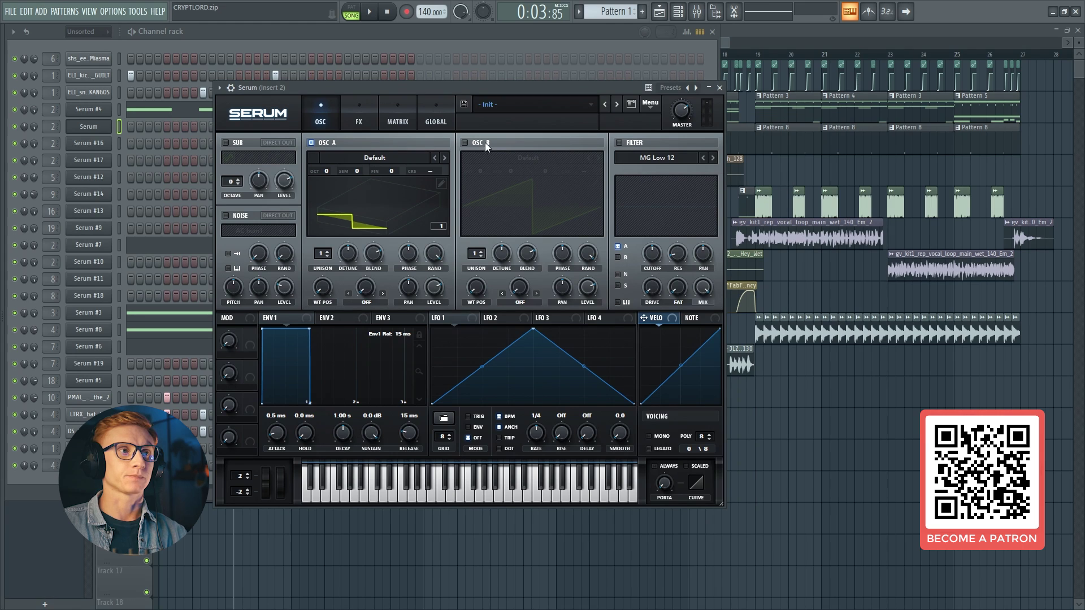
Load the Ethos digital wavetable into oscillator A and set its octave to +1.
{"action": "left_click", "coordinate": [353, 157]}
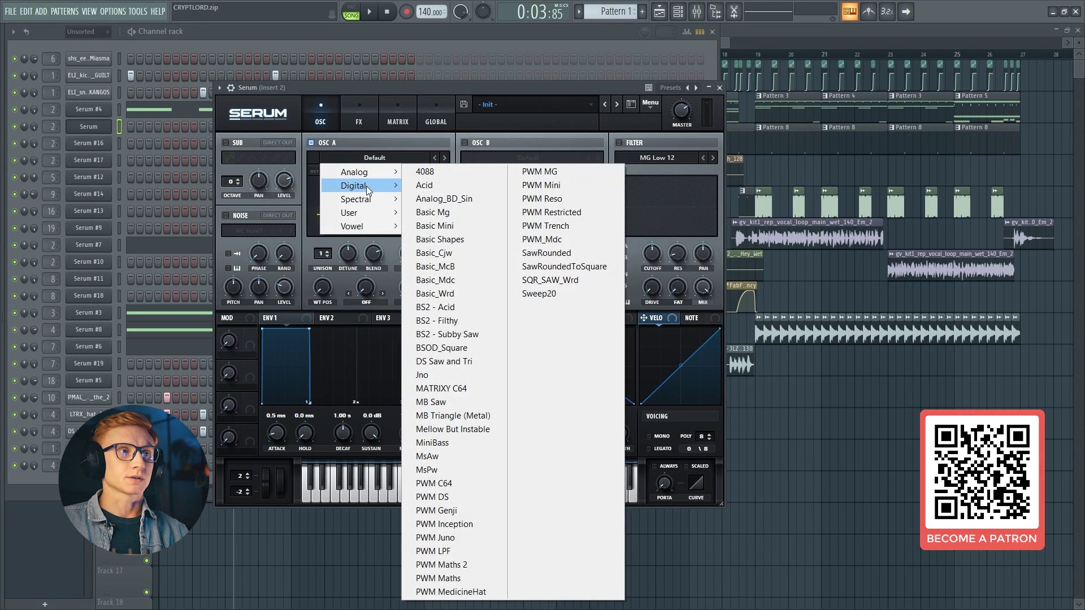
{"action": "mouse_move", "coordinate": [382, 189]}
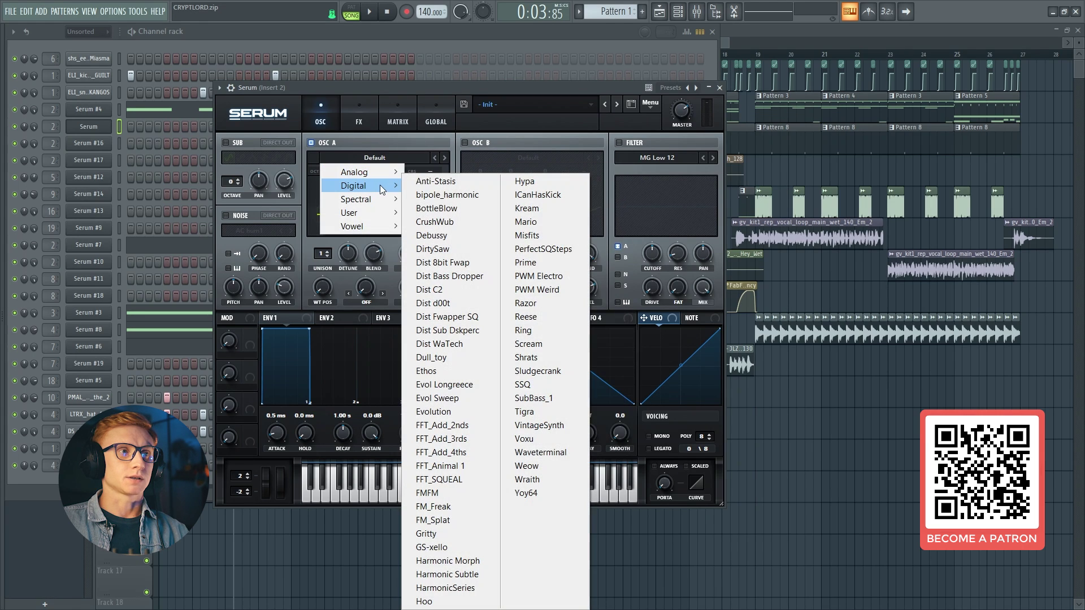
{"action": "left_click", "coordinate": [423, 372]}
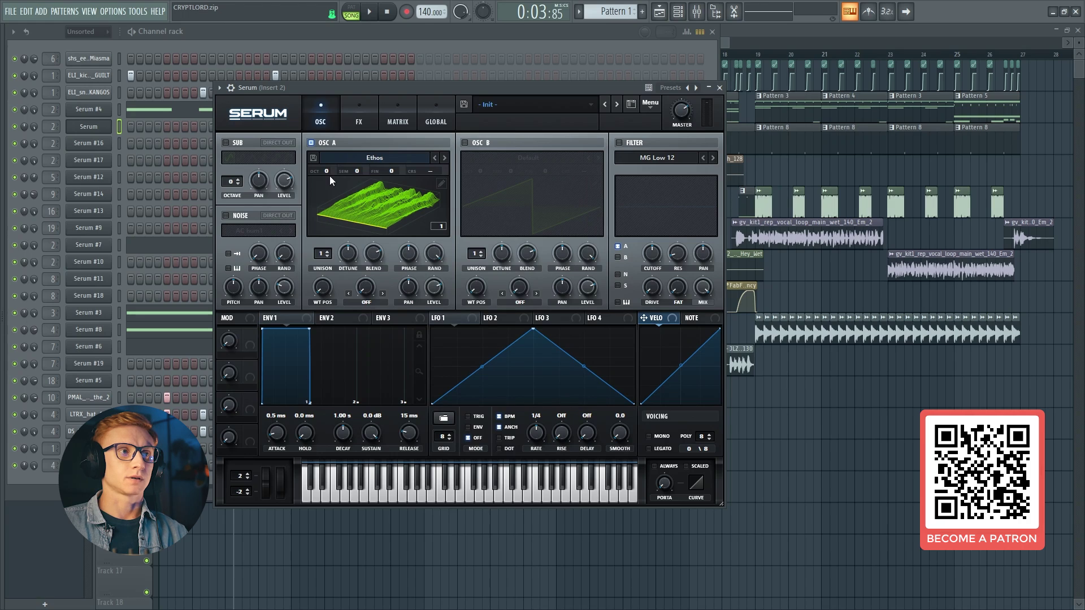
{"action": "left_click_drag", "start_coordinate": [325, 171], "coordinate": [331, 168]}
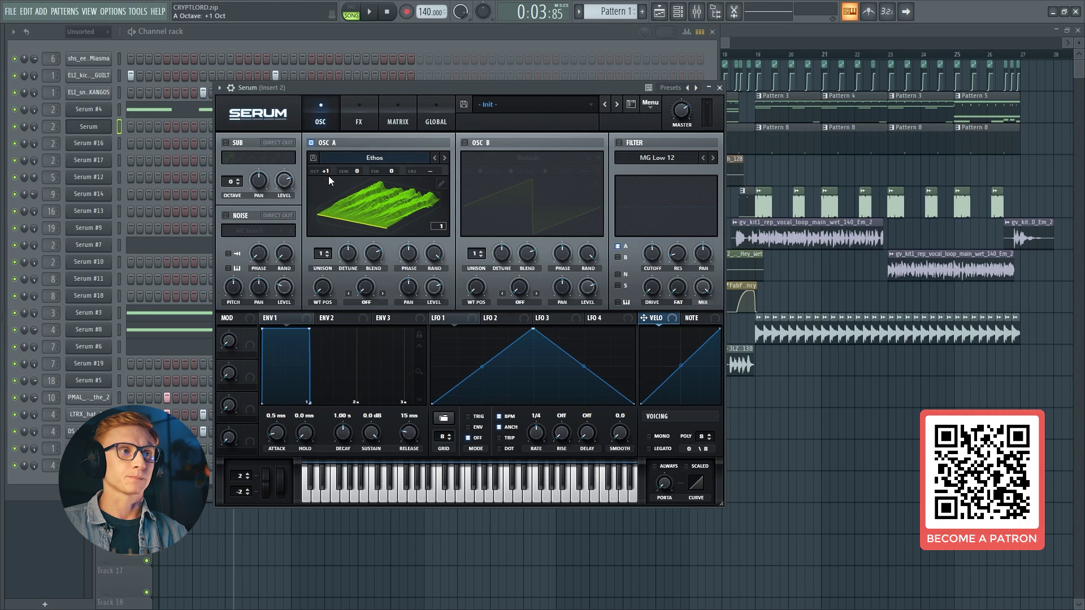
Set oscillator A's wavetable position to 19 and modulate both its wavetable position and level with LFO 1.
{"action": "left_click", "coordinate": [325, 289]}
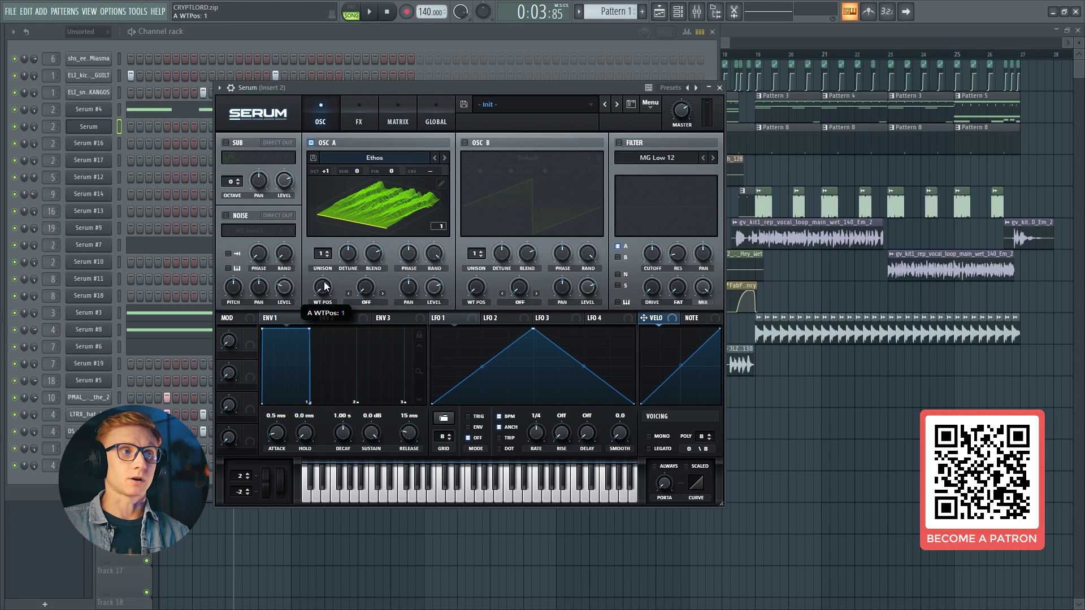
{"action": "left_click_drag", "start_coordinate": [325, 287], "coordinate": [331, 270]}
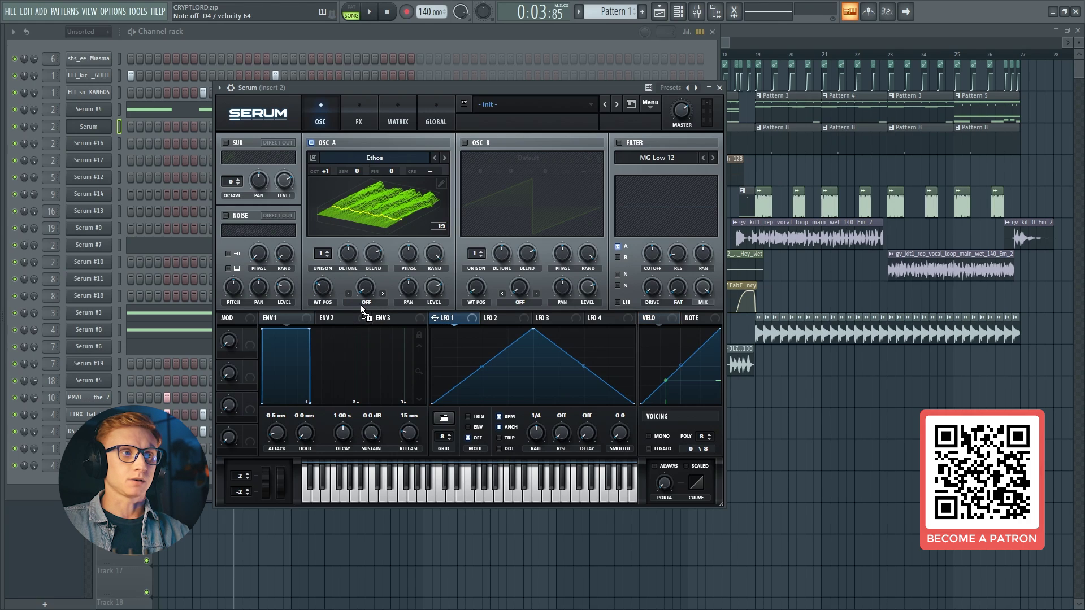
{"action": "left_click_drag", "start_coordinate": [317, 284], "coordinate": [316, 292]}
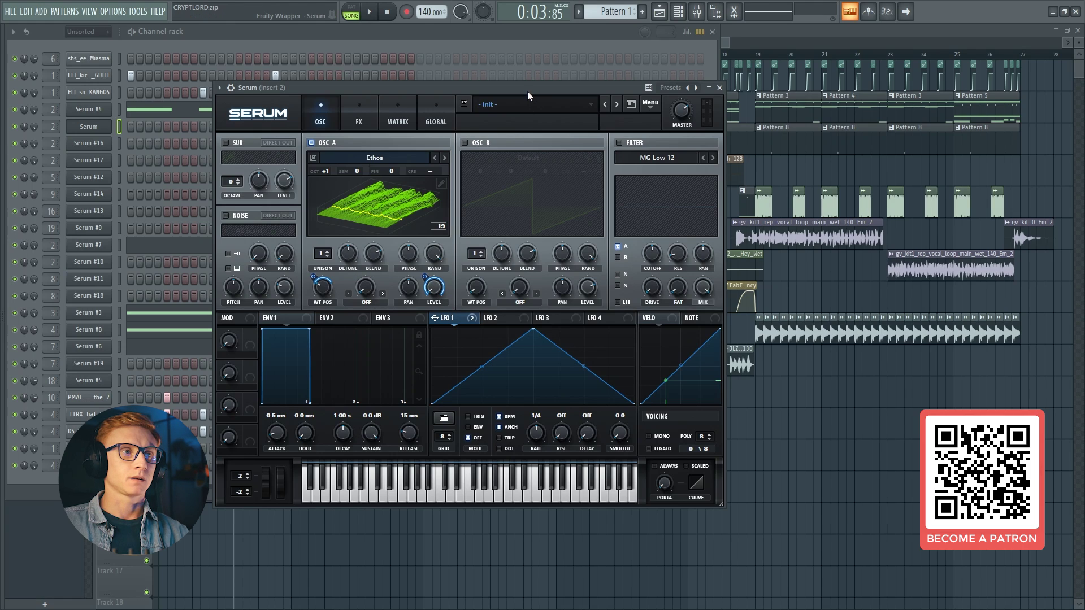
Enable oscillator B with the analog 4088 wavetable at octave -1 and semitone +7, and modulate its level with LFO 1.
{"action": "left_click", "coordinate": [473, 142]}
{"action": "left_click", "coordinate": [504, 158]}
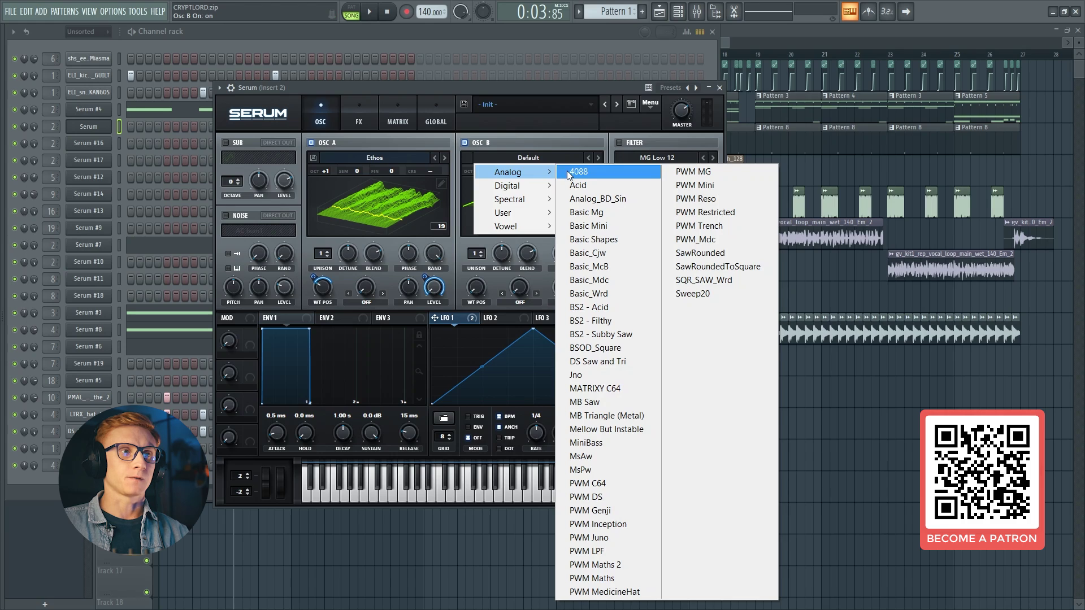
{"action": "left_click", "coordinate": [569, 172]}
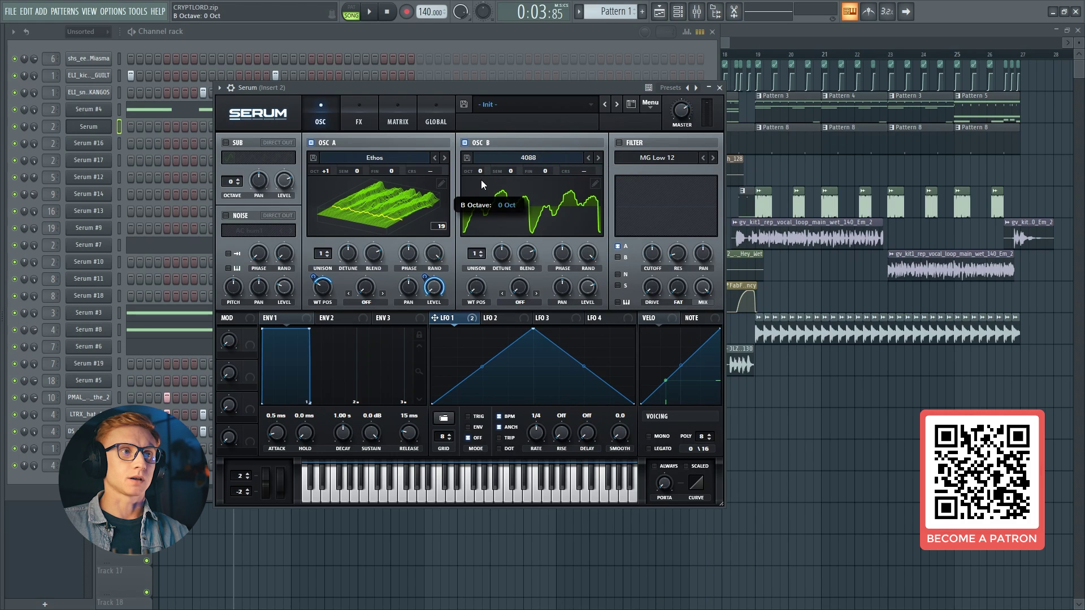
{"action": "left_click_drag", "start_coordinate": [514, 172], "coordinate": [526, 139]}
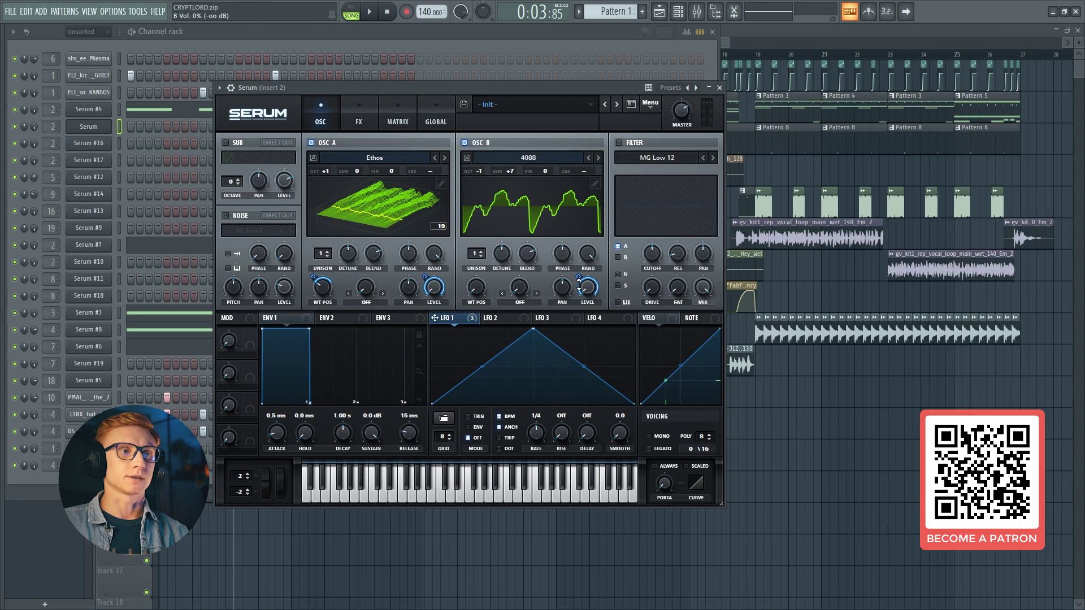
Set oscillator B's warp mode to Sync and adjust the warp amount.
{"action": "left_click", "coordinate": [519, 294]}
{"action": "left_click", "coordinate": [521, 320]}
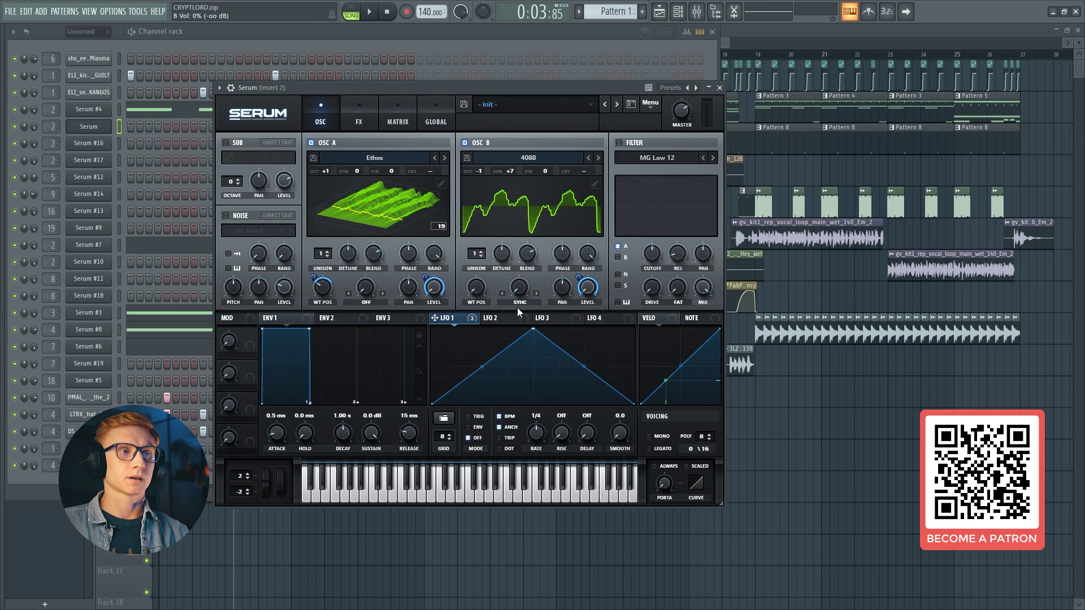
{"action": "left_click_drag", "start_coordinate": [522, 295], "coordinate": [531, 267]}
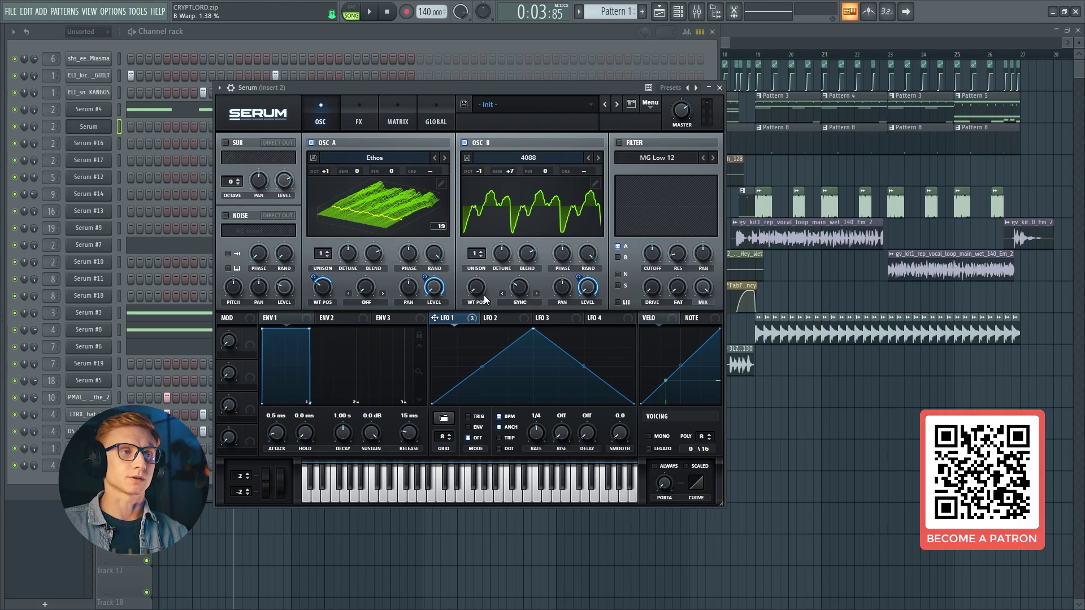
Set oscillator A's warp mode to FM (From B) and modulate its warp amount with LFO 1.
{"action": "left_click", "coordinate": [370, 303]}
{"action": "left_click", "coordinate": [362, 547]}
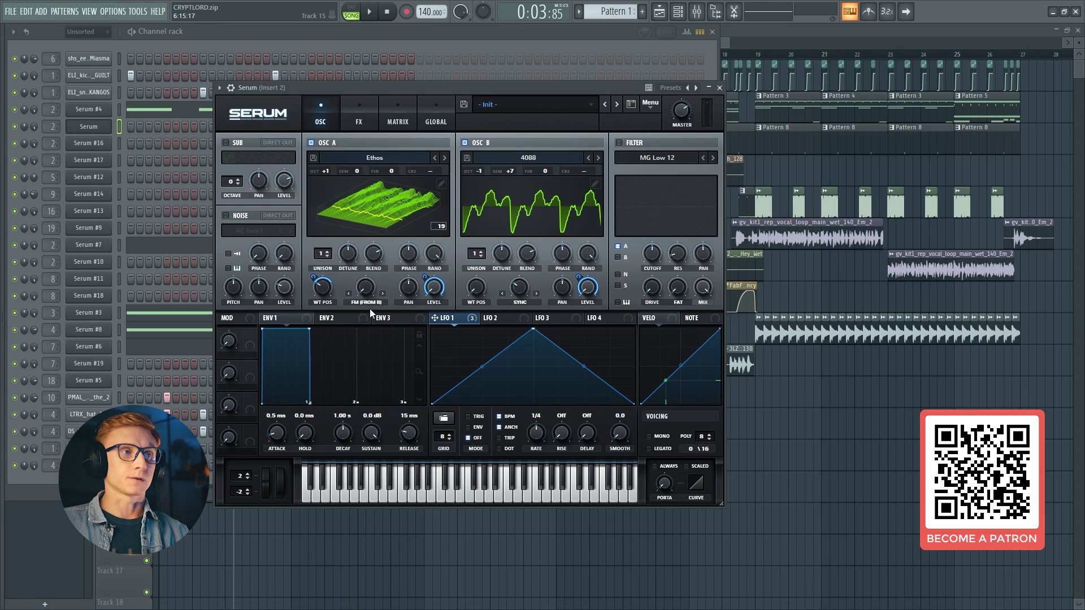
{"action": "left_click_drag", "start_coordinate": [371, 295], "coordinate": [392, 257]}
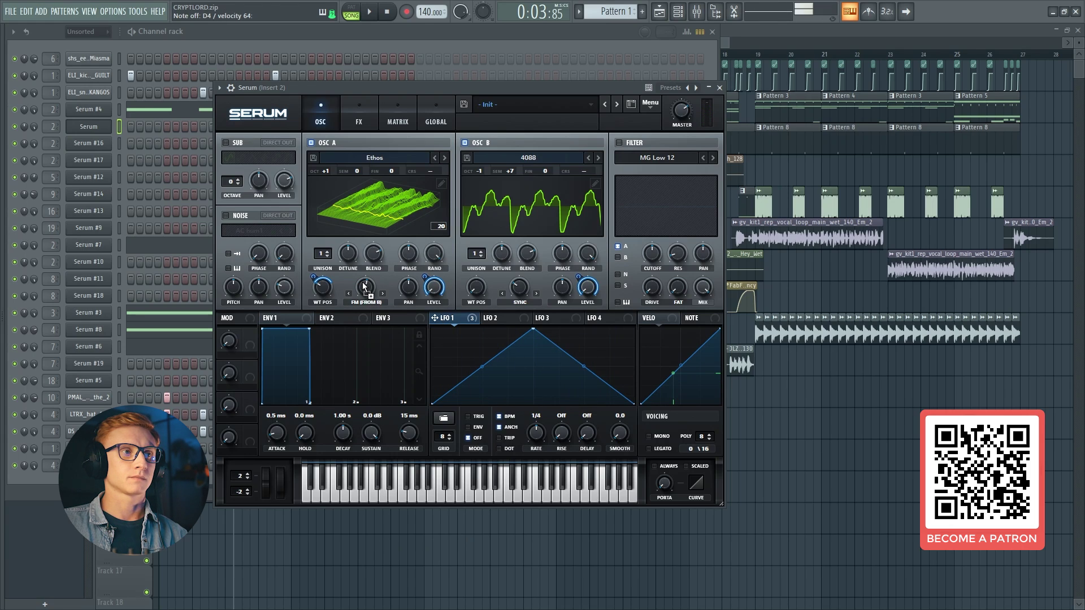
{"action": "left_click_drag", "start_coordinate": [362, 282], "coordinate": [357, 283]}
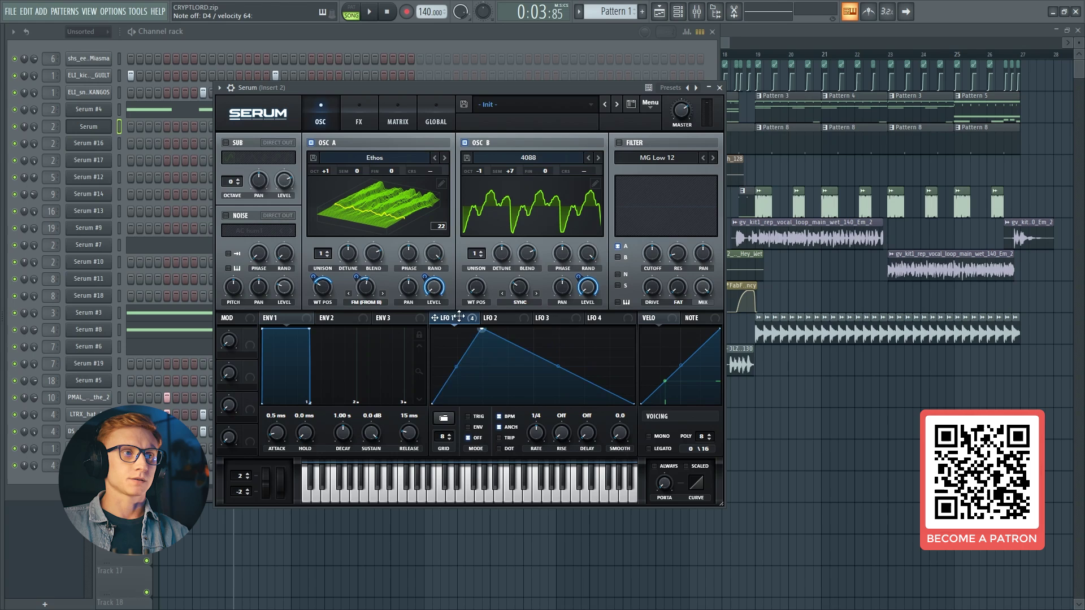
Shape LFO 1 into a steep decaying curve with an early peak, with its rate at 1/8 and mode set to Trig.
{"action": "left_click_drag", "start_coordinate": [459, 318], "coordinate": [442, 309]}
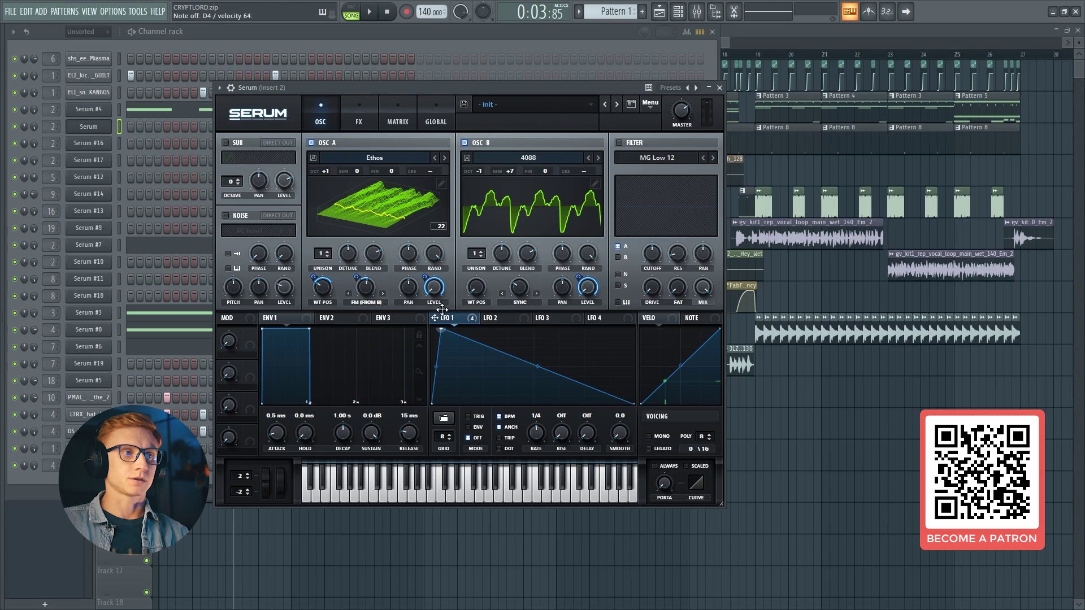
{"action": "left_click", "coordinate": [438, 419]}
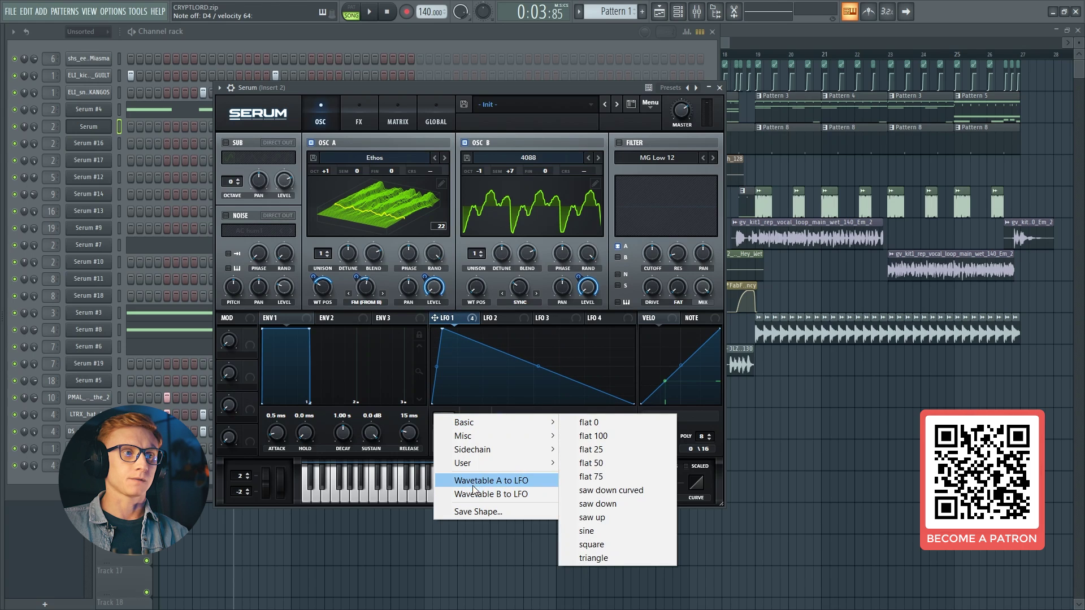
{"action": "mouse_move", "coordinate": [492, 463]}
{"action": "left_click", "coordinate": [602, 449]}
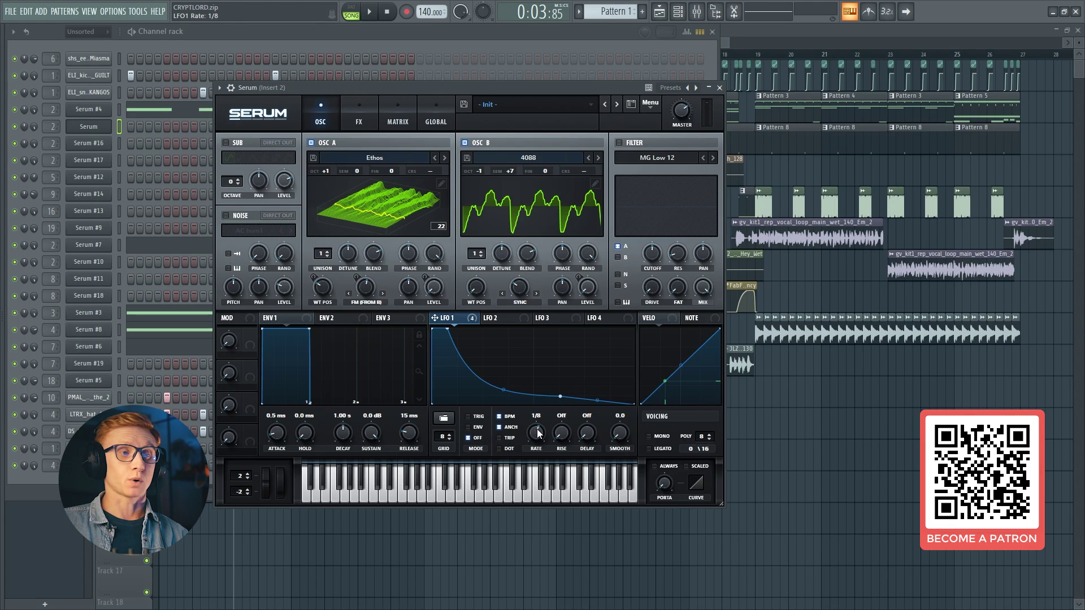
{"action": "left_click", "coordinate": [477, 418]}
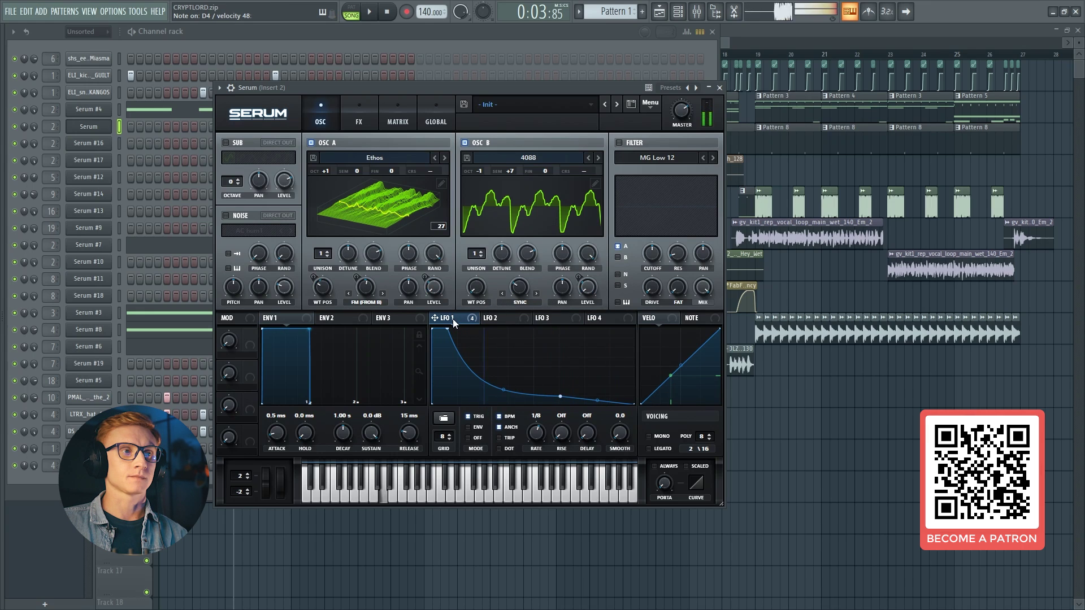
Turn on the filter and choose the HP 12 type from the Multi category.
{"action": "left_click", "coordinate": [632, 141]}
{"action": "left_click", "coordinate": [639, 158]}
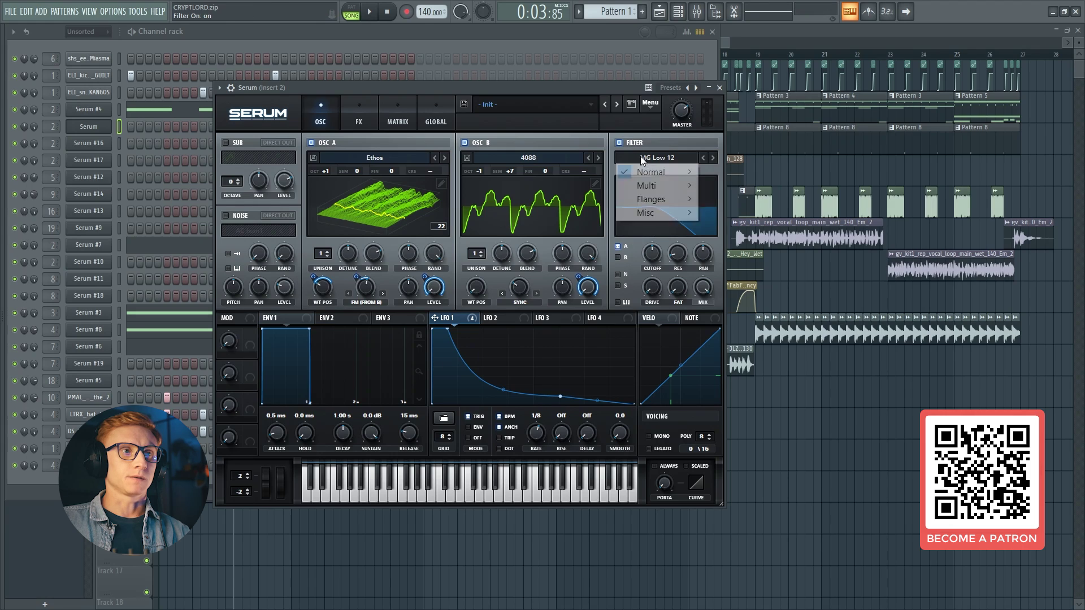
{"action": "mouse_move", "coordinate": [650, 185]}
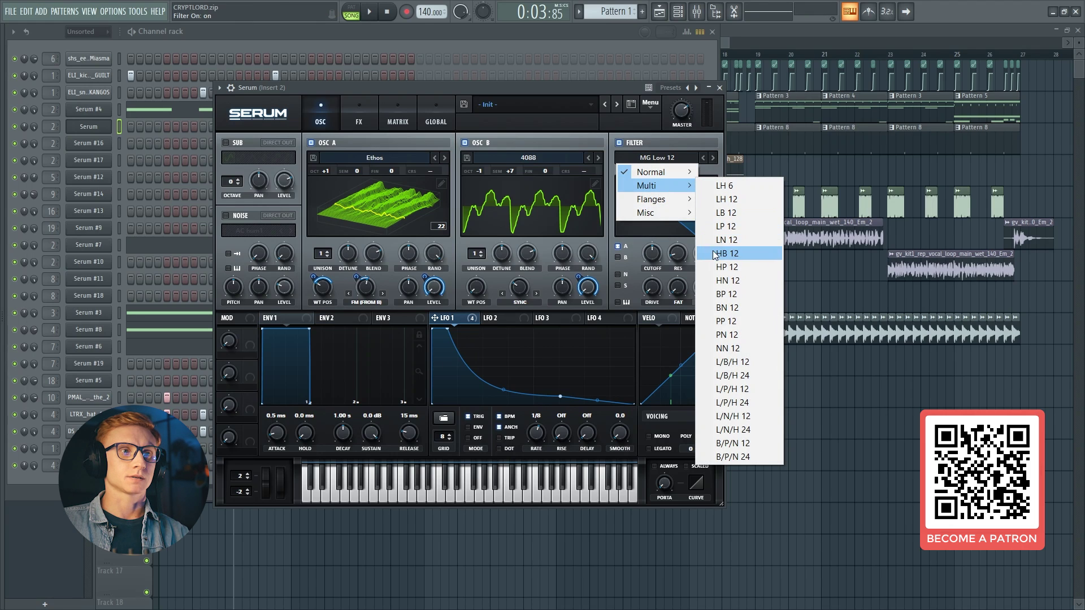
{"action": "left_click", "coordinate": [717, 268]}
Lower the filter cutoff to 8 Hz, modulate it with LFO 1, and adjust the filter's Drive and Freq.
{"action": "left_click_drag", "start_coordinate": [660, 253], "coordinate": [653, 272]}
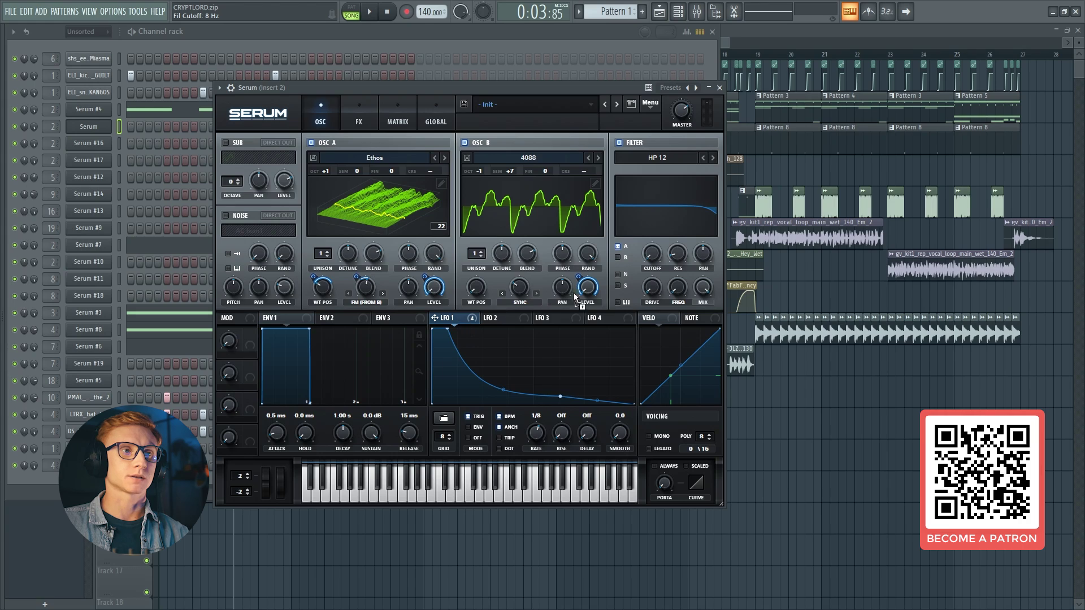
{"action": "left_click_drag", "start_coordinate": [643, 245], "coordinate": [629, 278]}
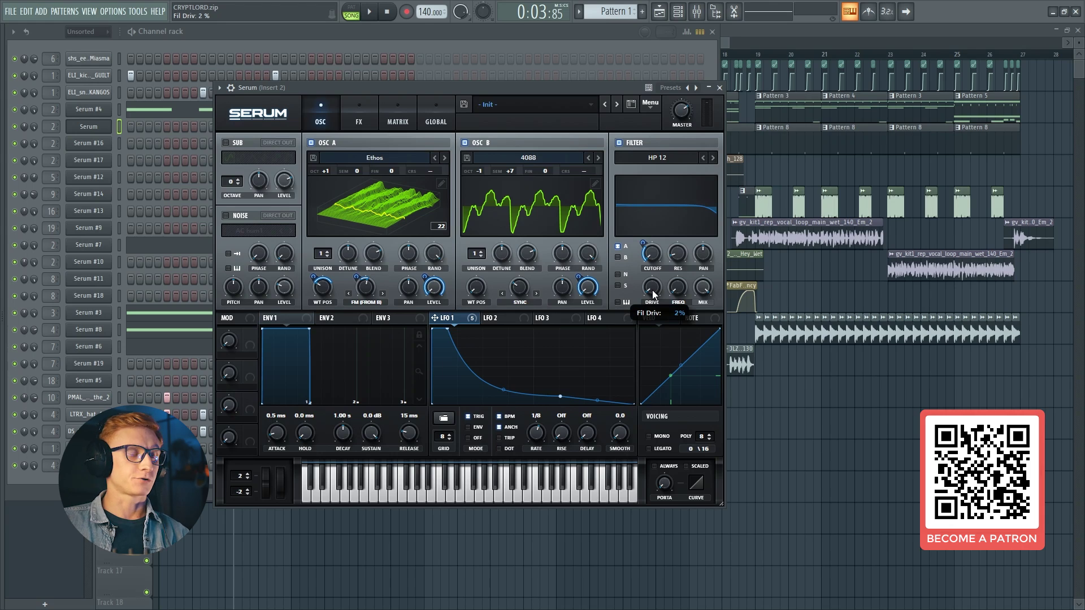
{"action": "left_click_drag", "start_coordinate": [659, 286], "coordinate": [660, 258]}
{"action": "left_click_drag", "start_coordinate": [681, 293], "coordinate": [687, 281]}
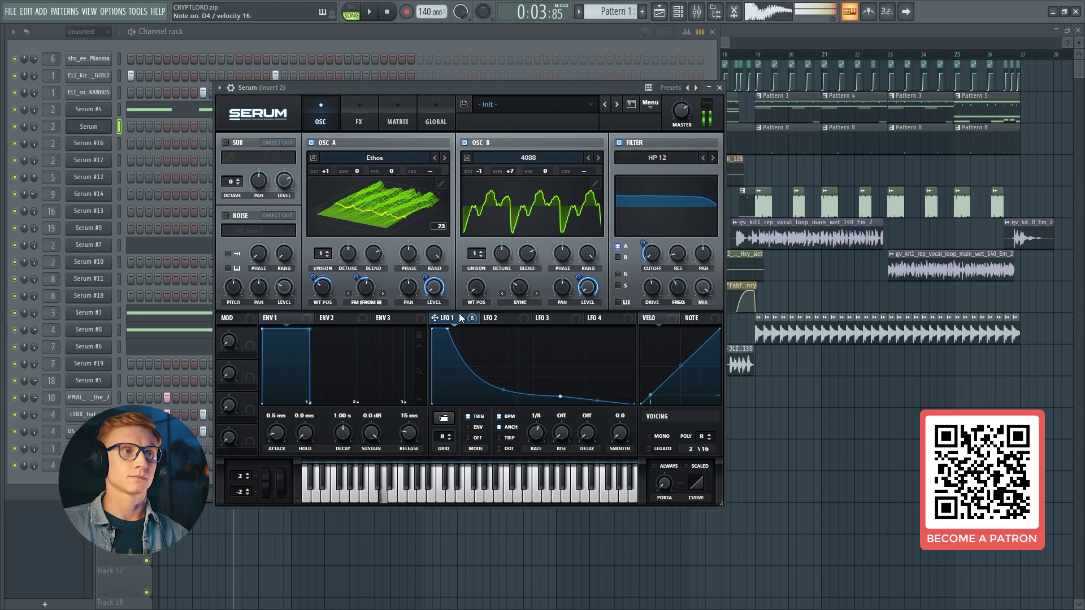
Enable the sub oscillator with its octave at -2 and modulate its level with LFO 1.
{"action": "left_click", "coordinate": [232, 142]}
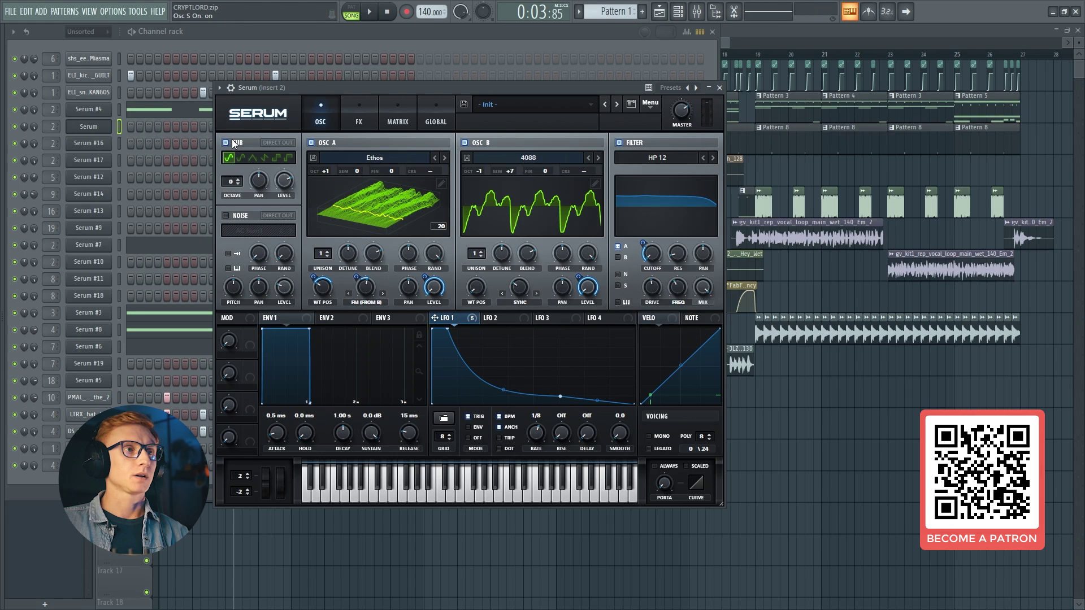
{"action": "left_click", "coordinate": [237, 187]}
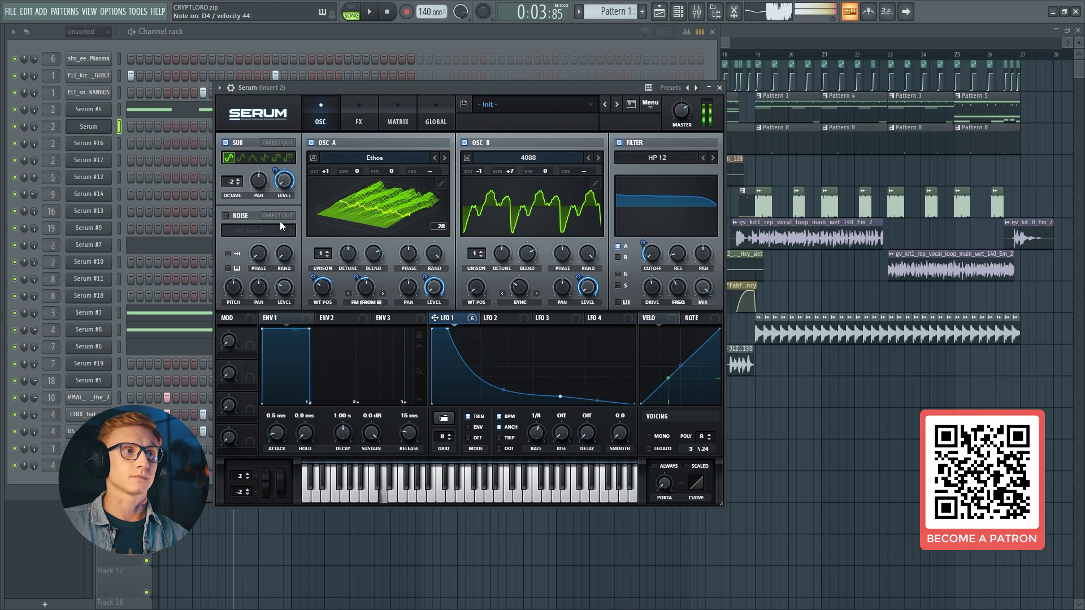
Enable the noise oscillator with the CymMicBleed organic sample, set its level to 14%, and modulate that level with LFO 1.
{"action": "left_click", "coordinate": [232, 215]}
{"action": "left_click", "coordinate": [244, 231]}
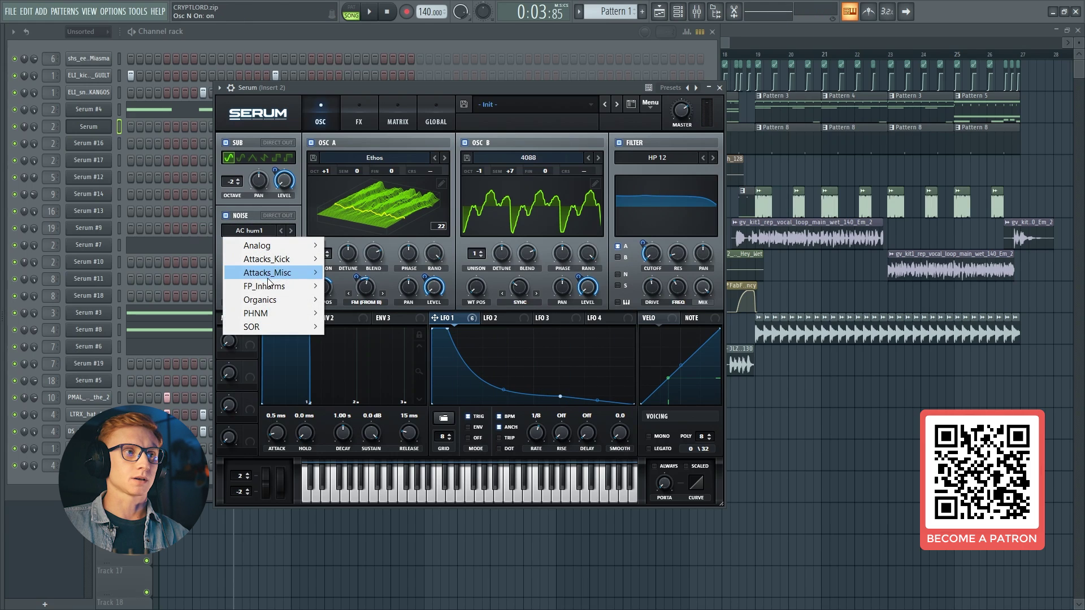
{"action": "mouse_move", "coordinate": [276, 299]}
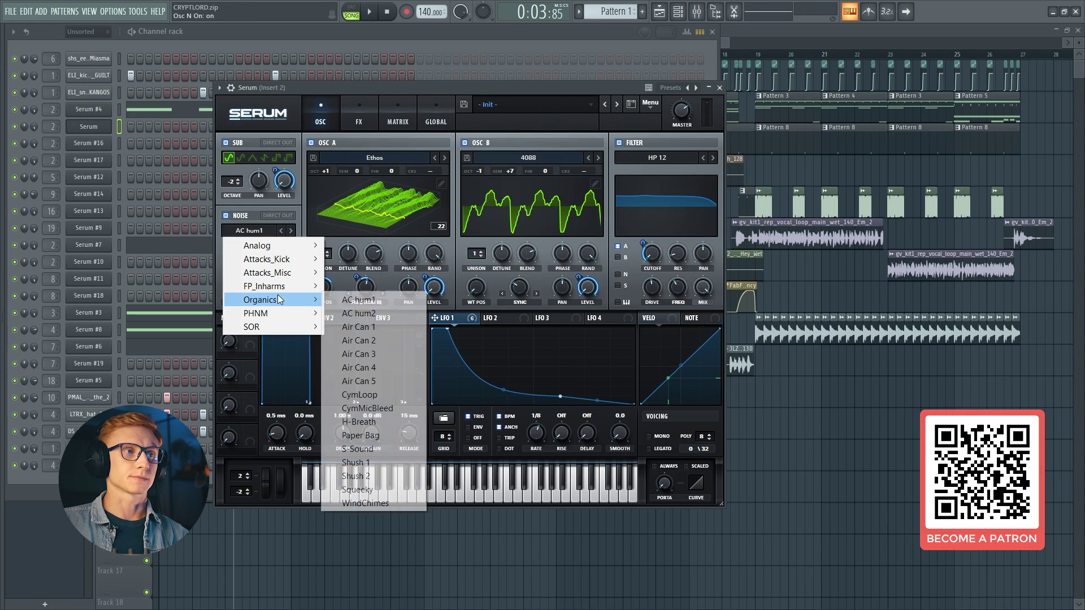
{"action": "left_click", "coordinate": [368, 409]}
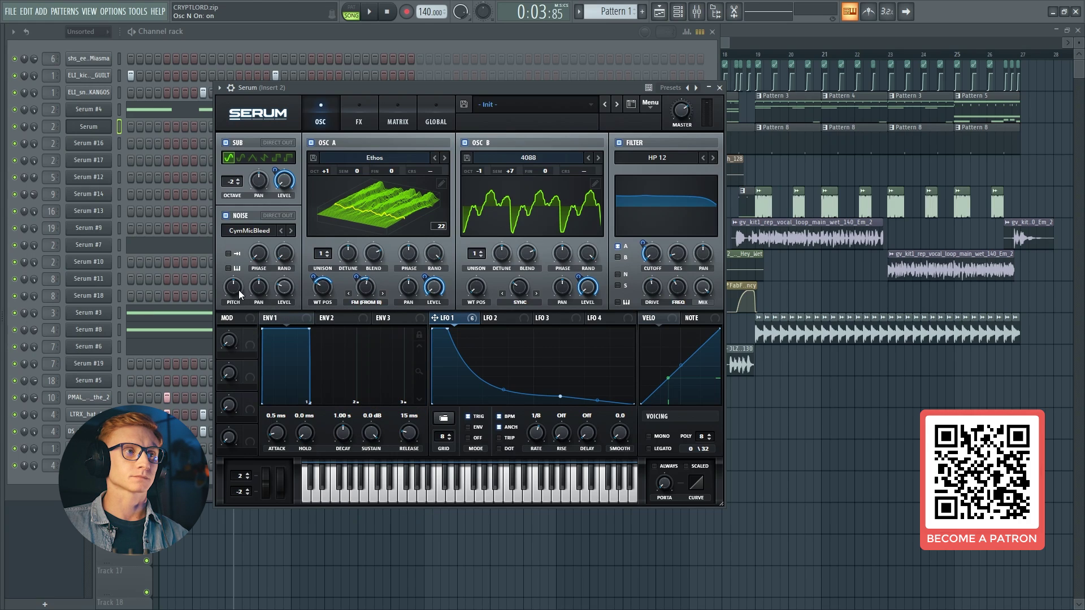
{"action": "left_click_drag", "start_coordinate": [239, 293], "coordinate": [283, 300]}
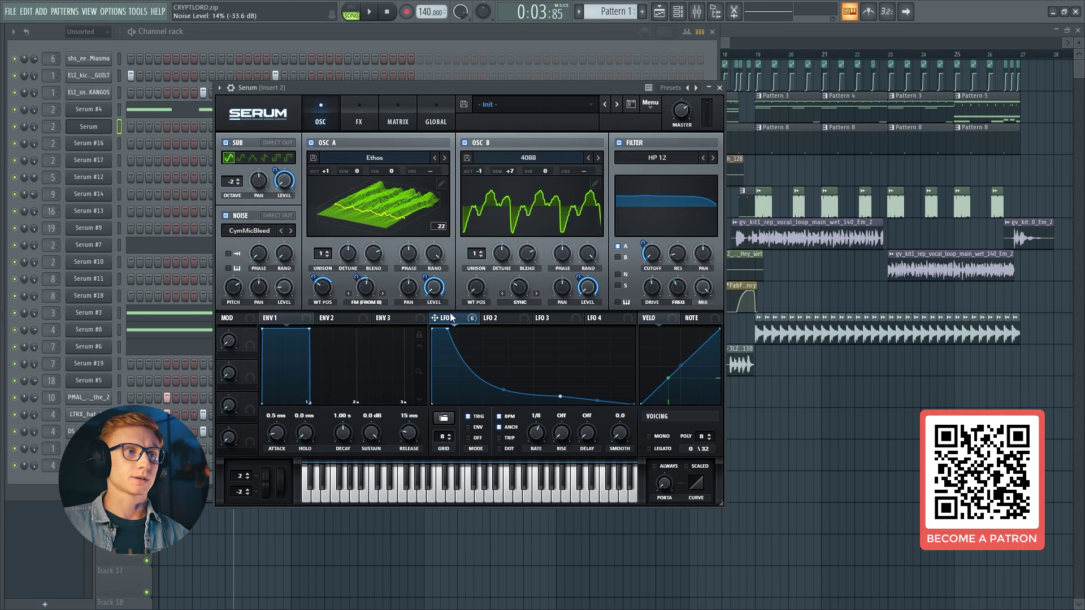
{"action": "left_click_drag", "start_coordinate": [450, 314], "coordinate": [283, 291]}
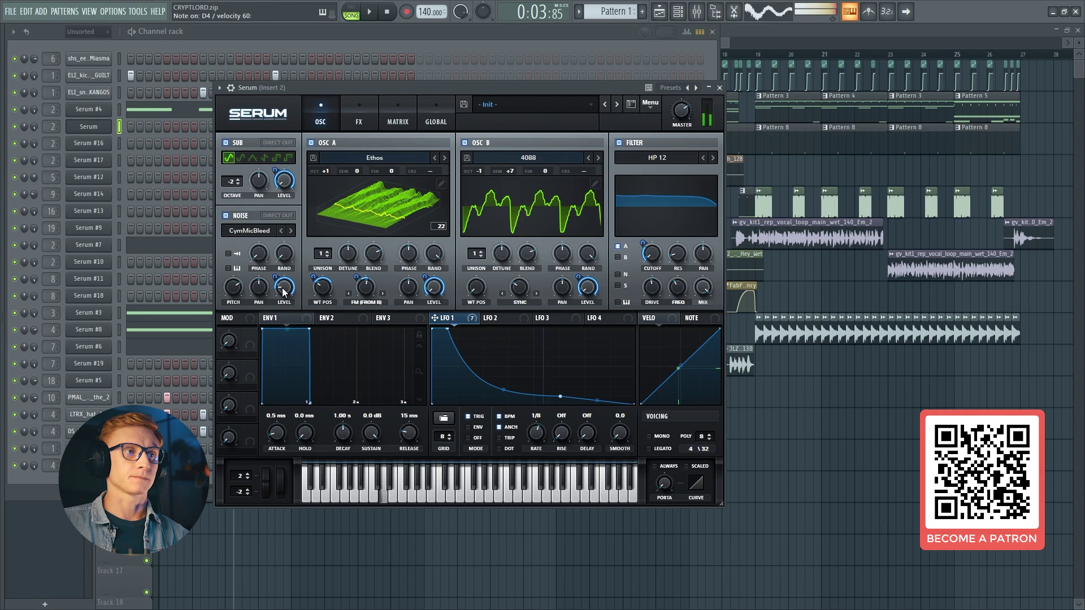
Open the effects rack and raise the synth's master volume slightly.
{"action": "left_click", "coordinate": [368, 117]}
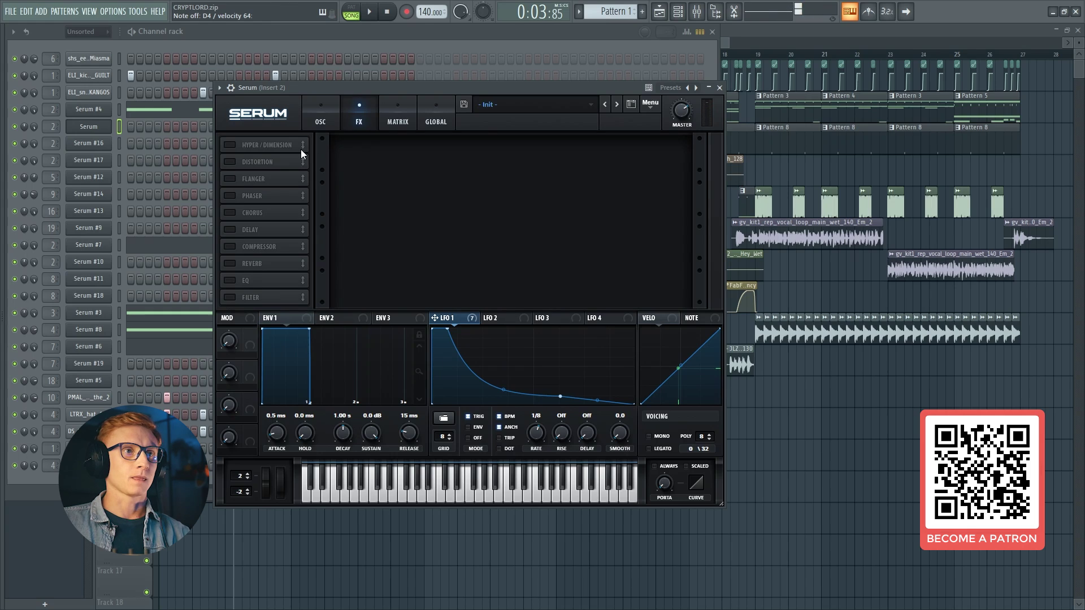
{"action": "mouse_move", "coordinate": [681, 116]}
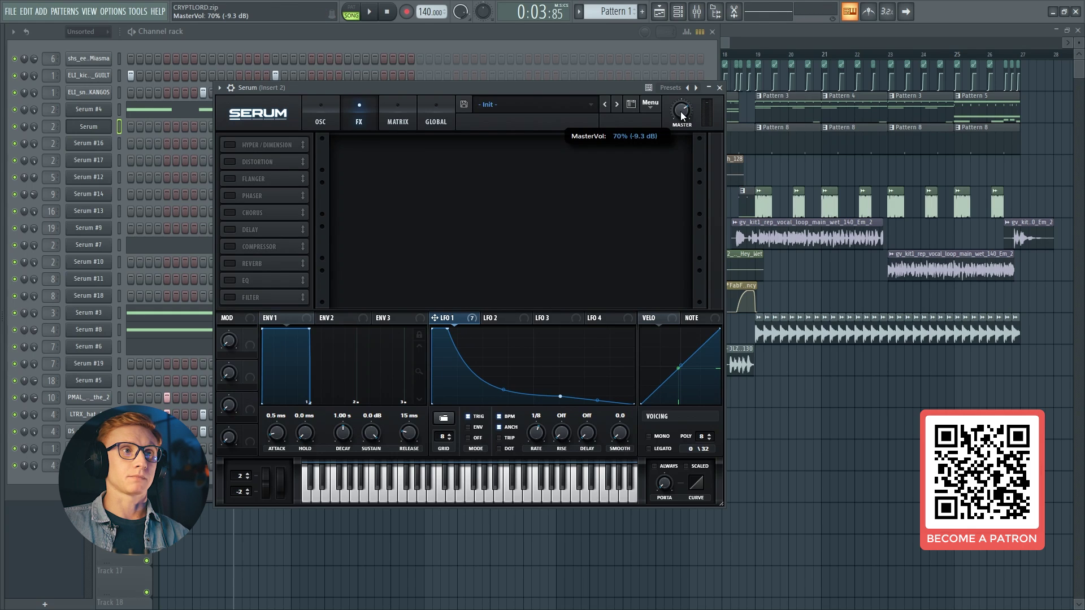
{"action": "left_click_drag", "start_coordinate": [681, 113], "coordinate": [683, 107]}
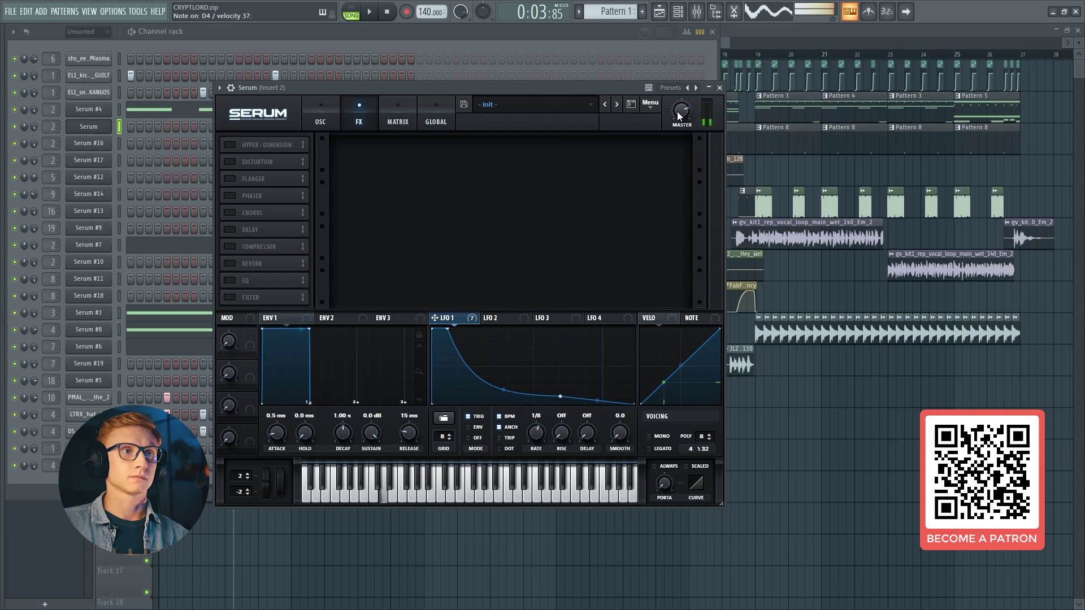
Enable the distortion effect, keep its Tube mode, and raise the drive well above 25%.
{"action": "left_click", "coordinate": [229, 161]}
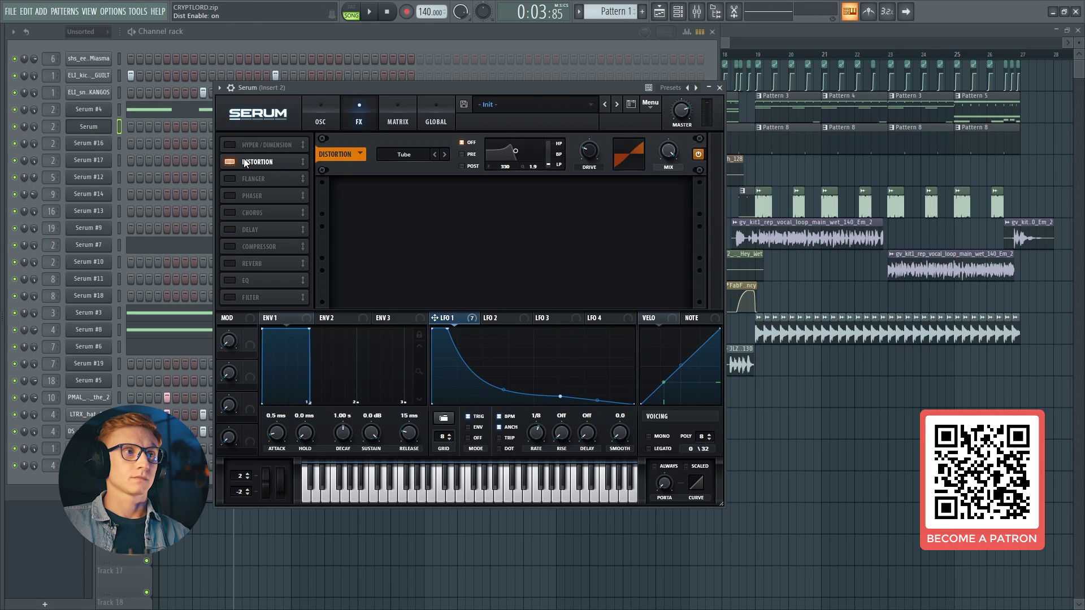
{"action": "left_click", "coordinate": [406, 158]}
{"action": "left_click", "coordinate": [425, 158]}
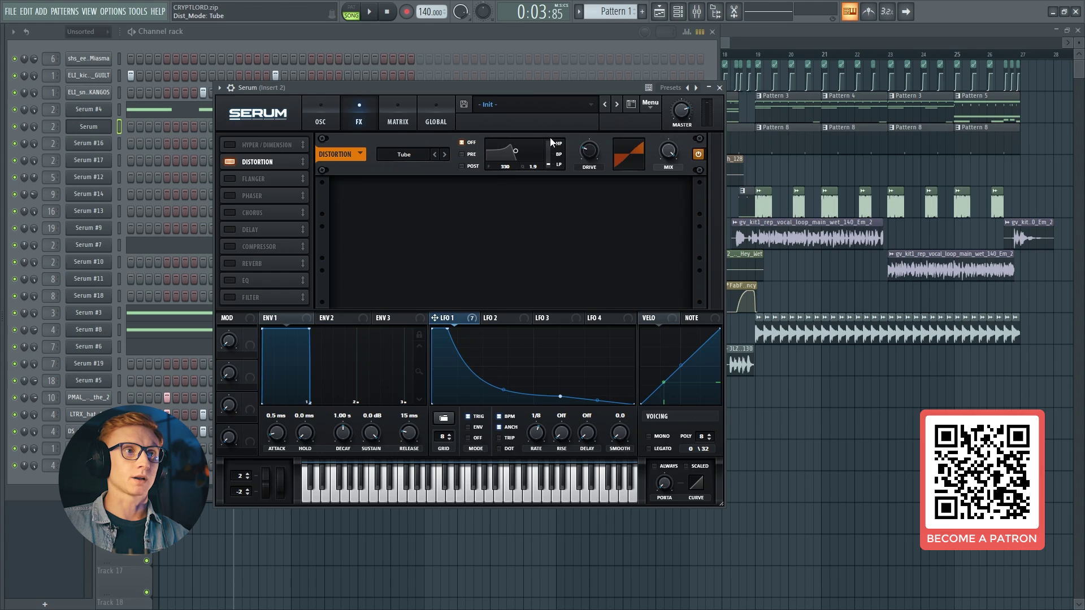
{"action": "left_click", "coordinate": [585, 157]}
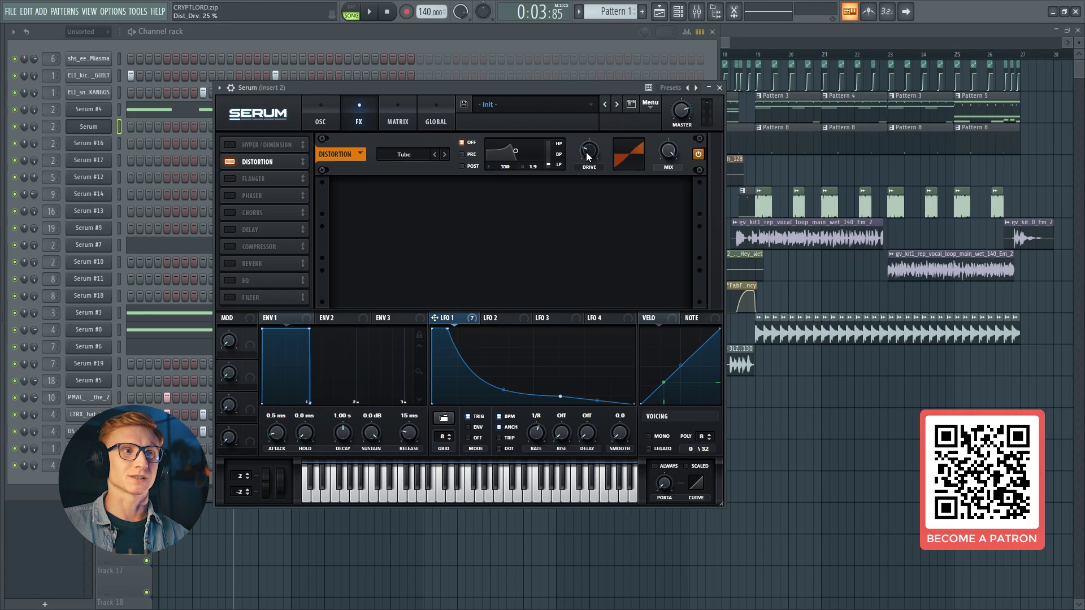
{"action": "left_click_drag", "start_coordinate": [587, 151], "coordinate": [614, 66]}
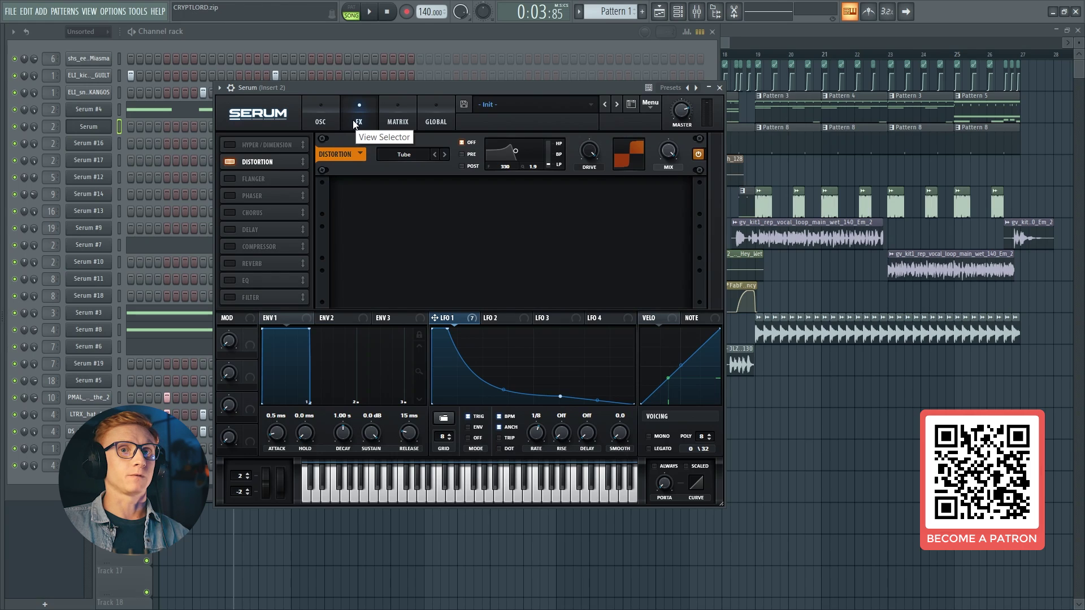
Set the filter resonance to 6% and enable the flanger effect with its mix at about 34%.
{"action": "left_click", "coordinate": [322, 121]}
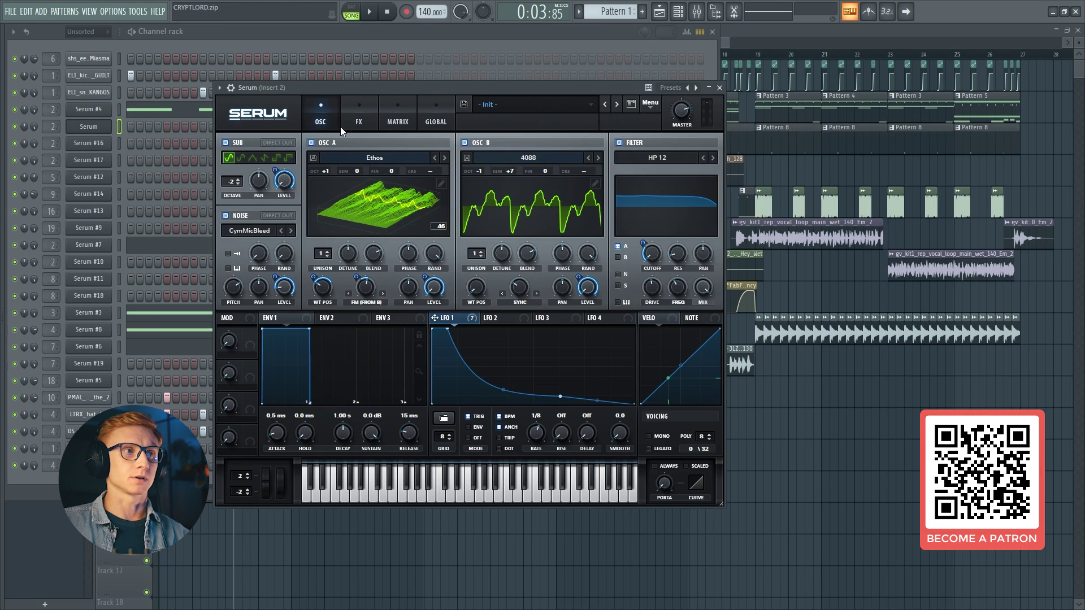
{"action": "mouse_move", "coordinate": [680, 259]}
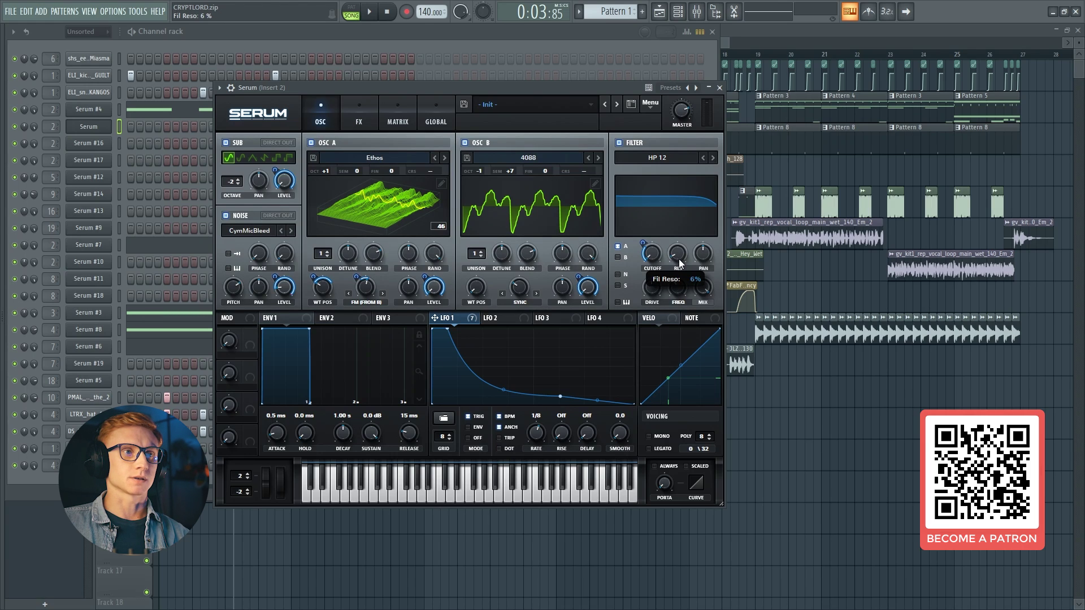
{"action": "left_click", "coordinate": [360, 112]}
{"action": "left_click", "coordinate": [233, 178]}
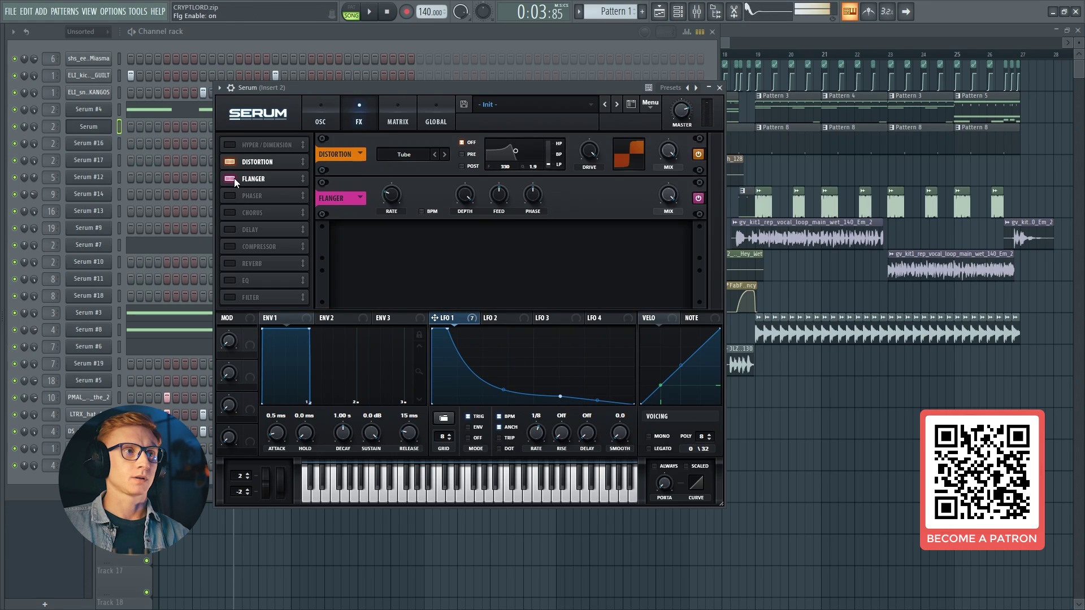
{"action": "left_click_drag", "start_coordinate": [662, 195], "coordinate": [649, 221]}
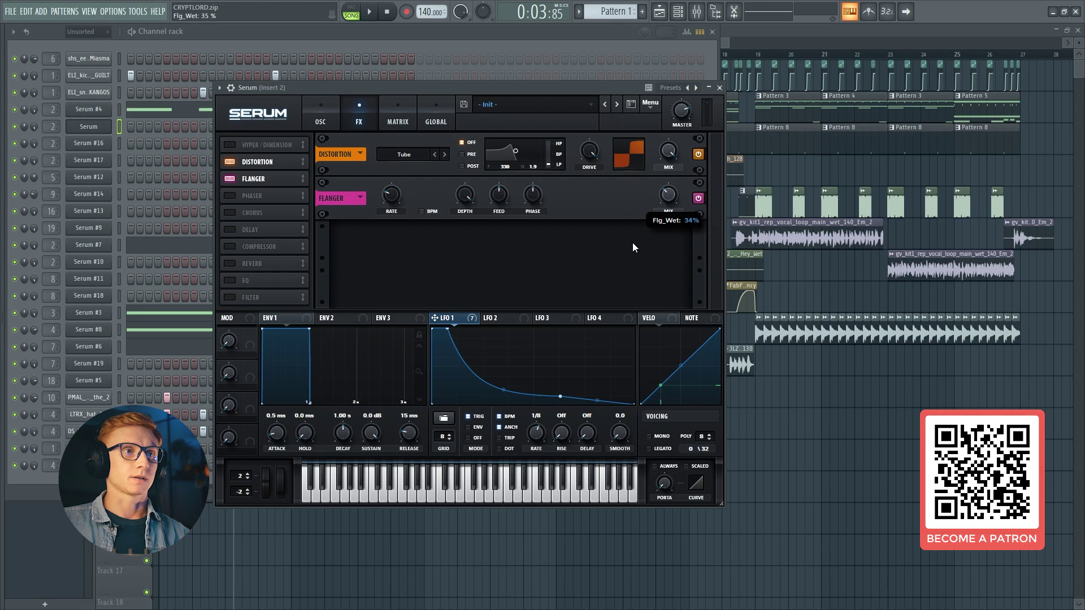
{"action": "key", "text": "x"}
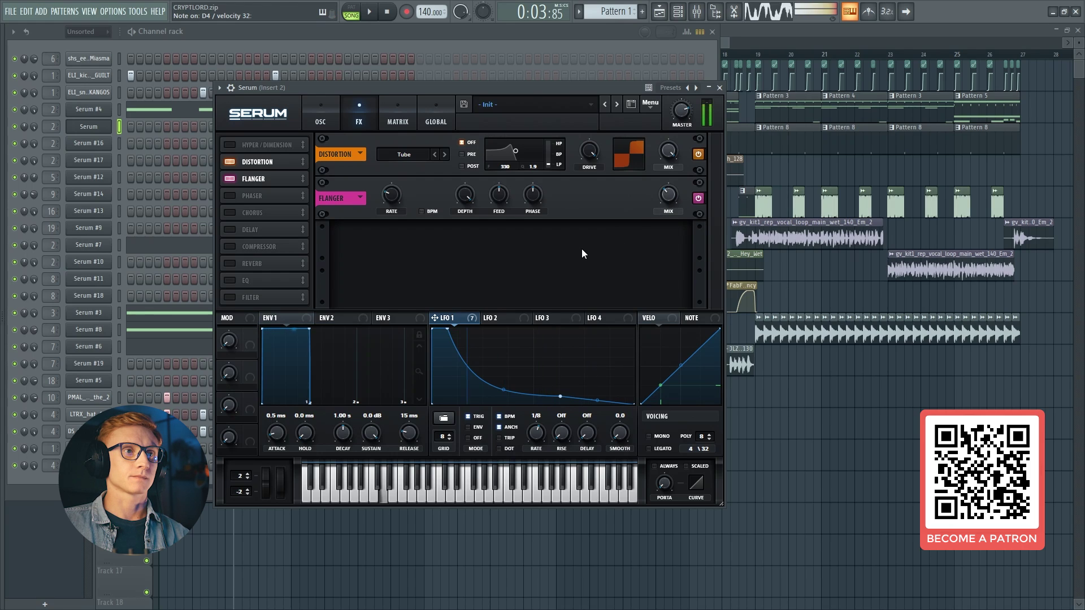
Enable the compressor in multiband mode, set its gain to about 14.2 dB, and adjust the band levels with the high band around 71%.
{"action": "left_click", "coordinate": [229, 247]}
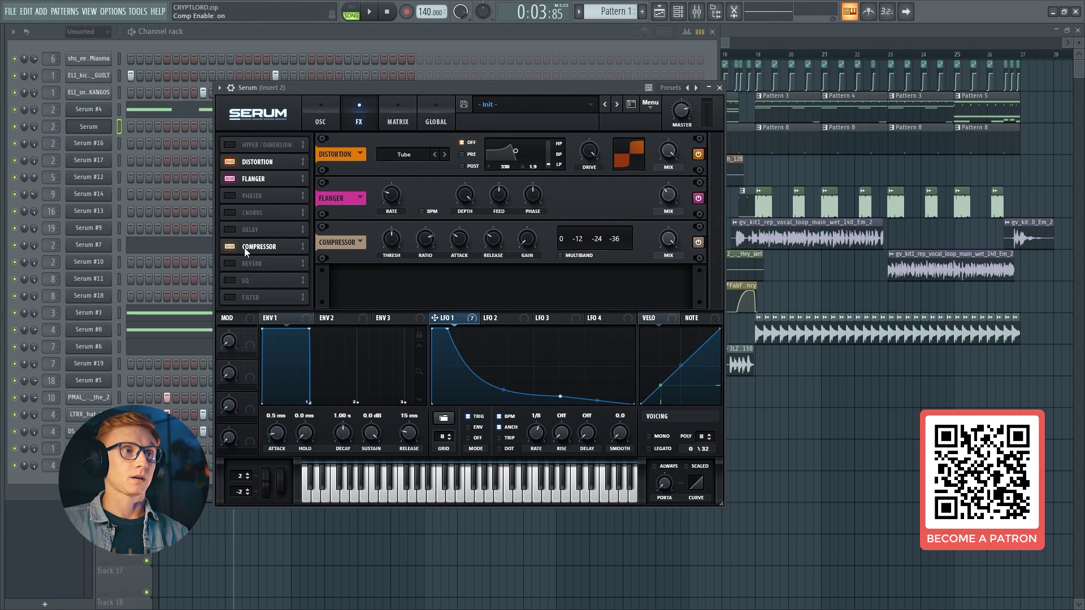
{"action": "left_click", "coordinate": [564, 255]}
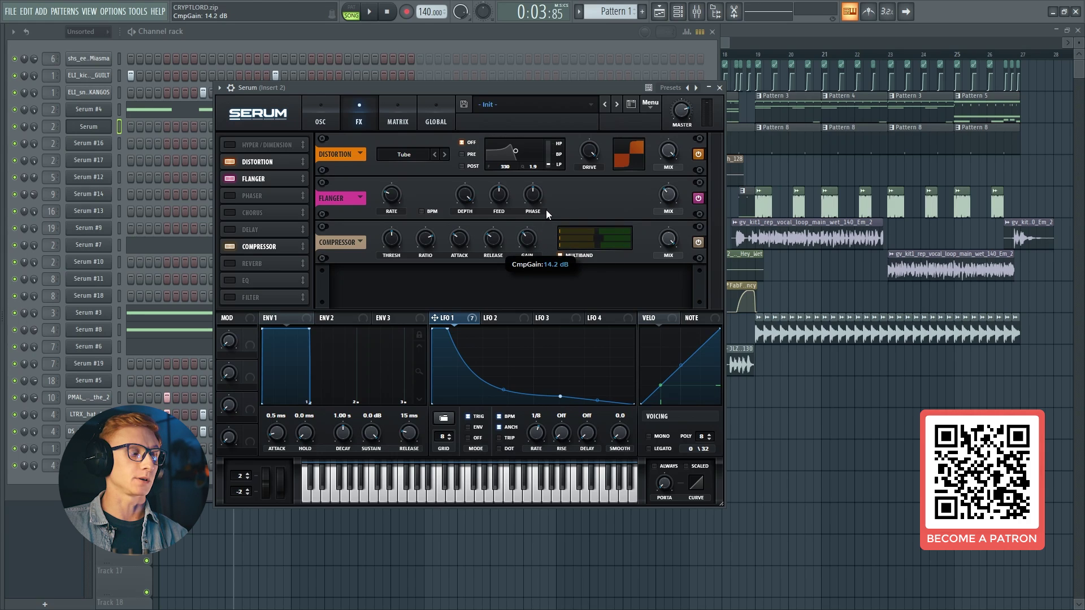
{"action": "left_click_drag", "start_coordinate": [546, 210], "coordinate": [596, 233]}
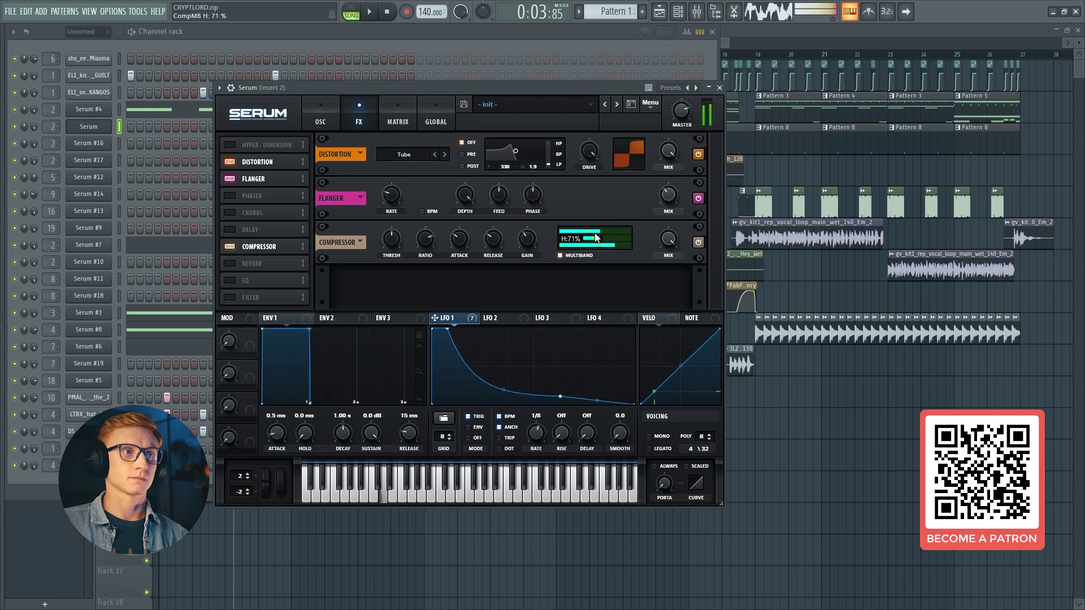
{"action": "mouse_move", "coordinate": [608, 238]}
{"action": "left_mouse_down"}
{"action": "mouse_move", "coordinate": [595, 241]}
{"action": "mouse_move", "coordinate": [620, 246]}
{"action": "left_mouse_up"}
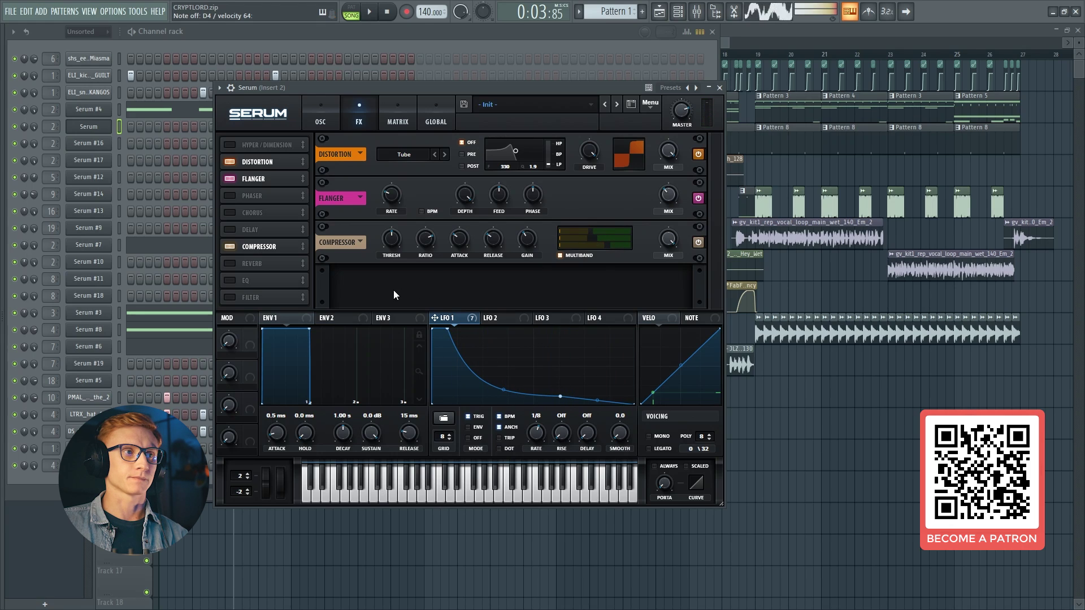
Enable the delay after the compressor with BPM sync off, feedback 58%, left time 12.18 ms and right time 14.10 ms.
{"action": "left_click_drag", "start_coordinate": [234, 233], "coordinate": [246, 250]}
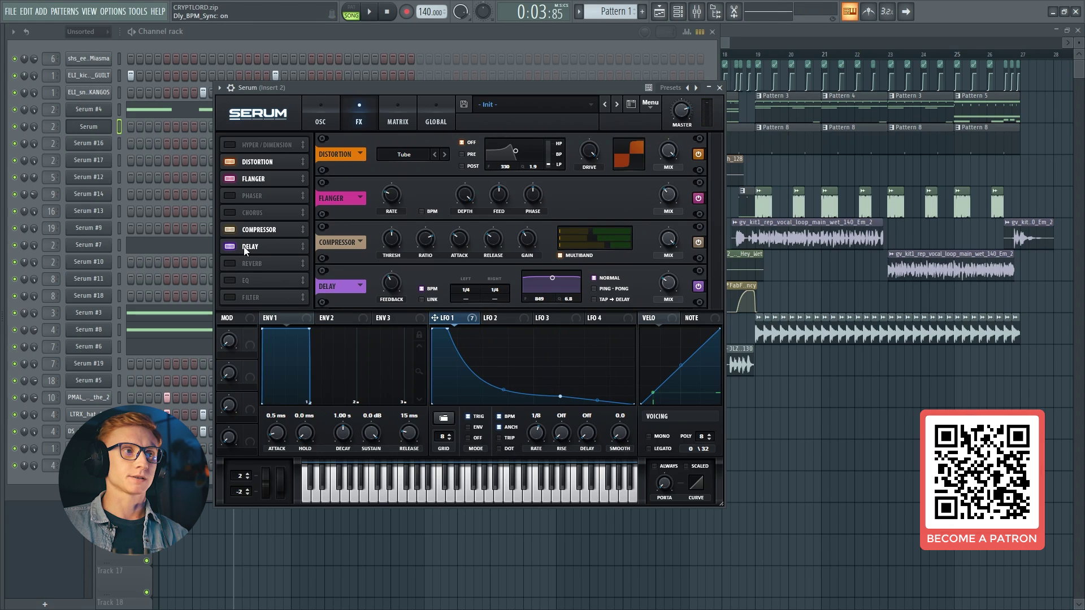
{"action": "left_click", "coordinate": [421, 289]}
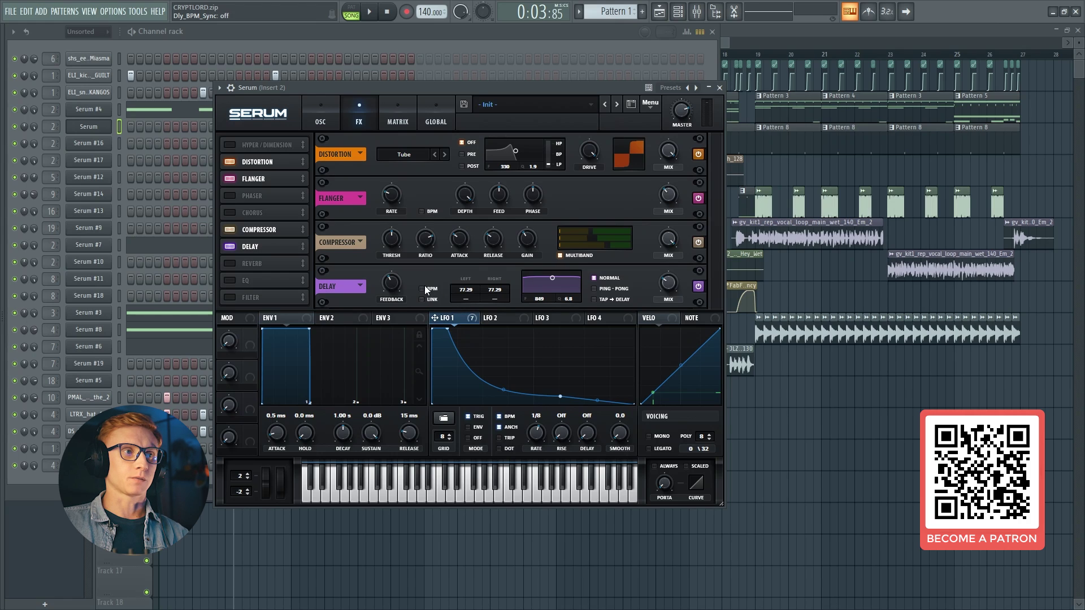
{"action": "left_click_drag", "start_coordinate": [394, 282], "coordinate": [399, 270]}
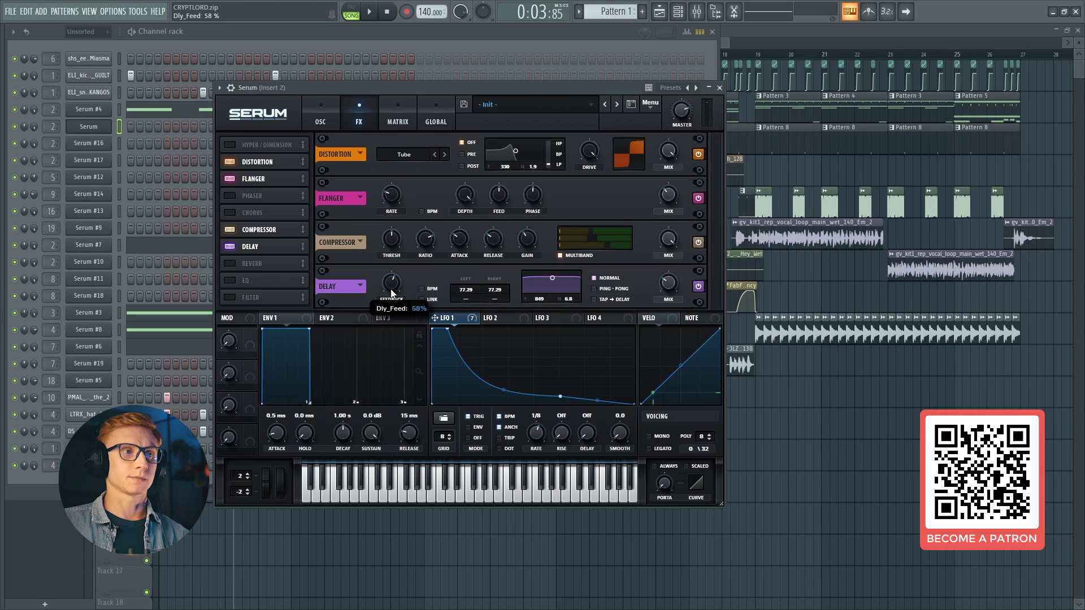
{"action": "left_click_drag", "start_coordinate": [468, 289], "coordinate": [464, 323]}
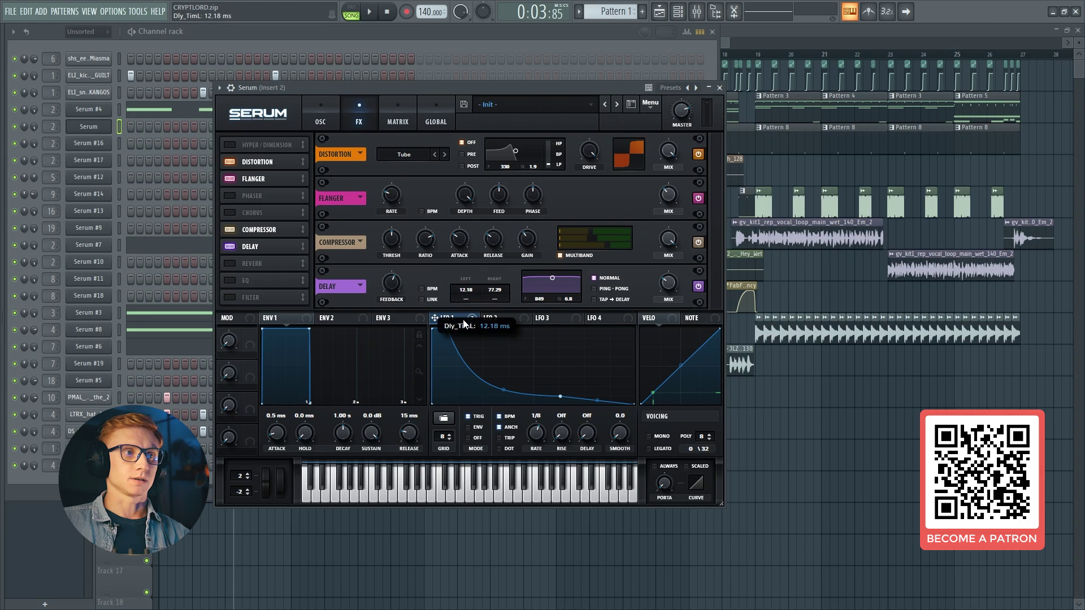
{"action": "mouse_move", "coordinate": [495, 291]}
{"action": "left_mouse_down"}
{"action": "mouse_move", "coordinate": [486, 317]}
{"action": "mouse_move", "coordinate": [500, 303]}
{"action": "left_mouse_up"}
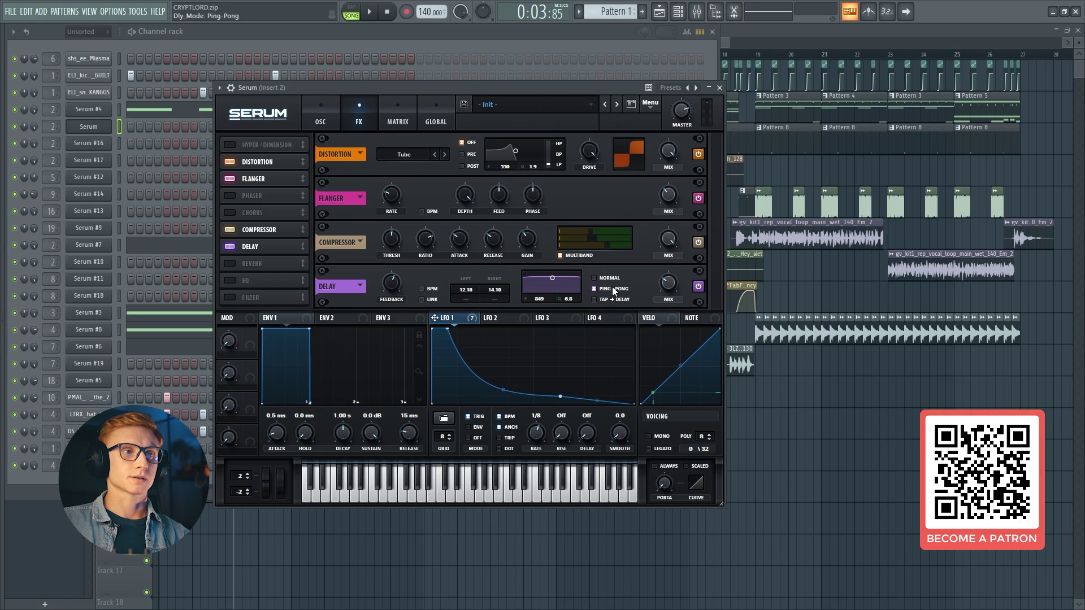
Set the delay to Ping-Pong with its filter at 617 and 0.8, adjust its mix, and compare the sound with the delay bypassed.
{"action": "left_click", "coordinate": [594, 289]}
{"action": "left_click_drag", "start_coordinate": [553, 280], "coordinate": [549, 304]}
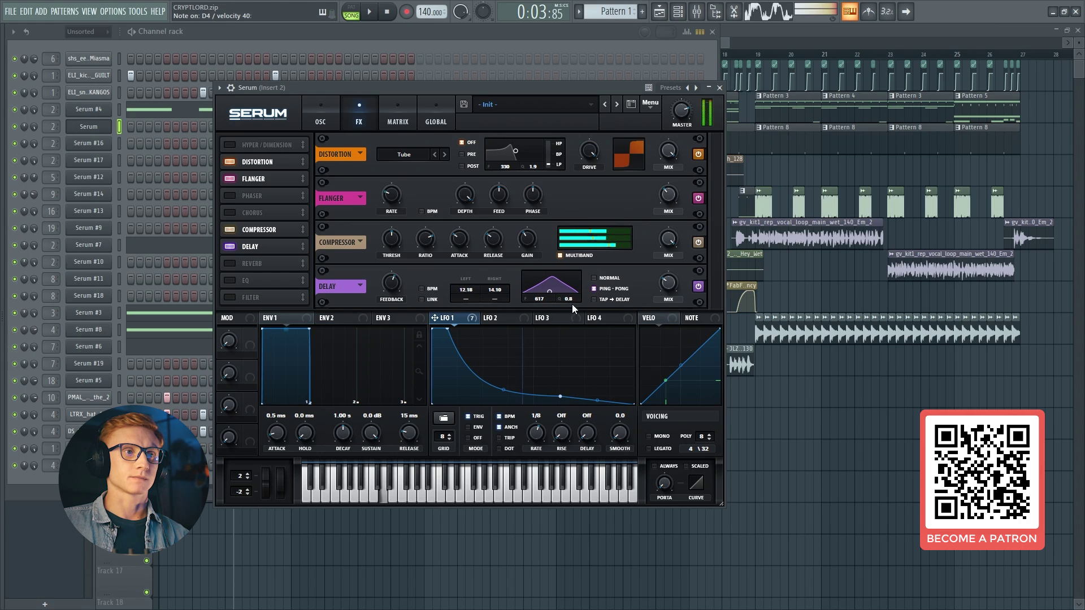
{"action": "mouse_move", "coordinate": [669, 280]}
{"action": "left_mouse_down"}
{"action": "mouse_move", "coordinate": [690, 229]}
{"action": "mouse_move", "coordinate": [668, 282]}
{"action": "left_mouse_up"}
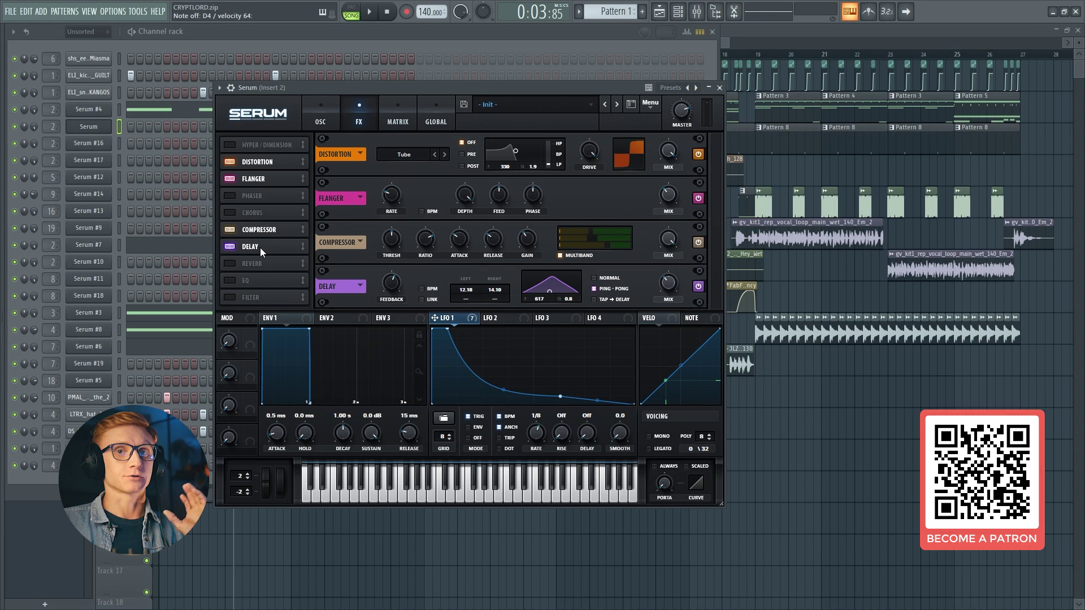
{"action": "left_click", "coordinate": [228, 245]}
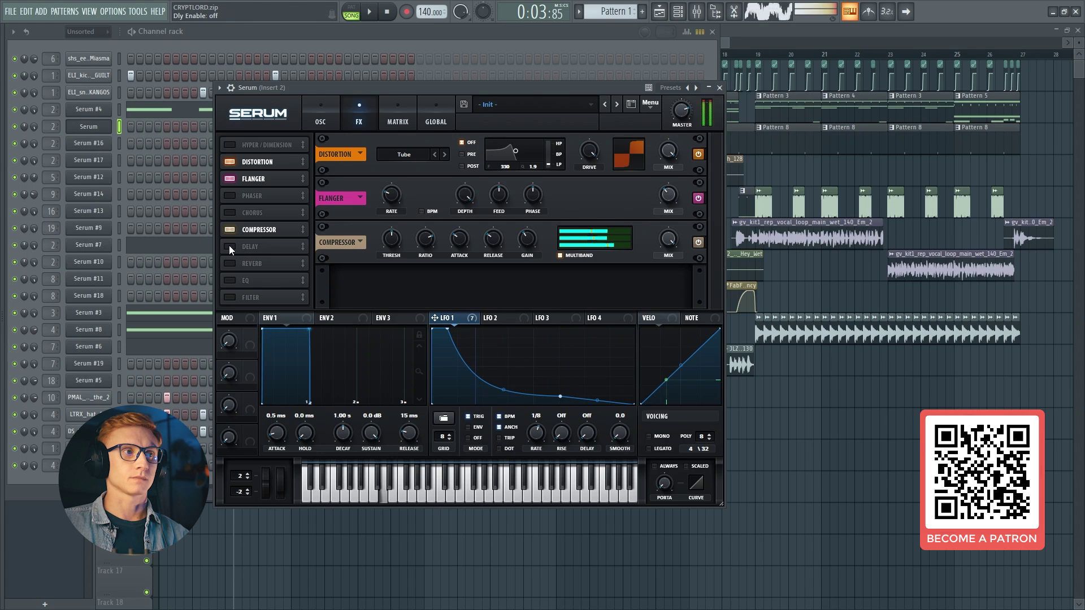
{"action": "left_click", "coordinate": [229, 245]}
Enable the reverb effect in Plate mode and set its size to 16%.
{"action": "left_click", "coordinate": [229, 265]}
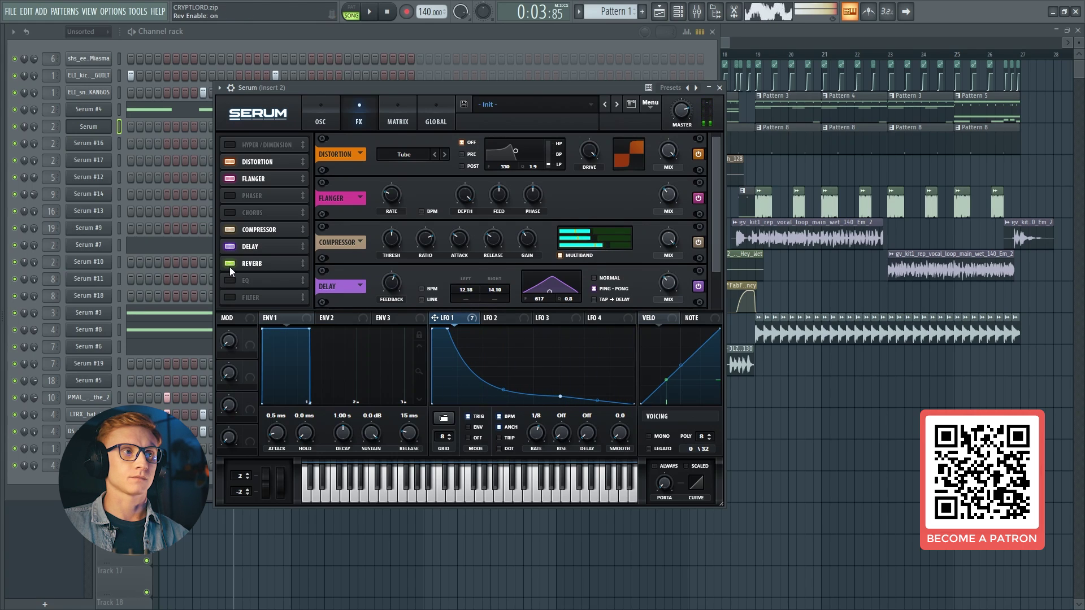
{"action": "scroll", "coordinate": [381, 271], "scroll_direction": "down", "scroll_amount": 2}
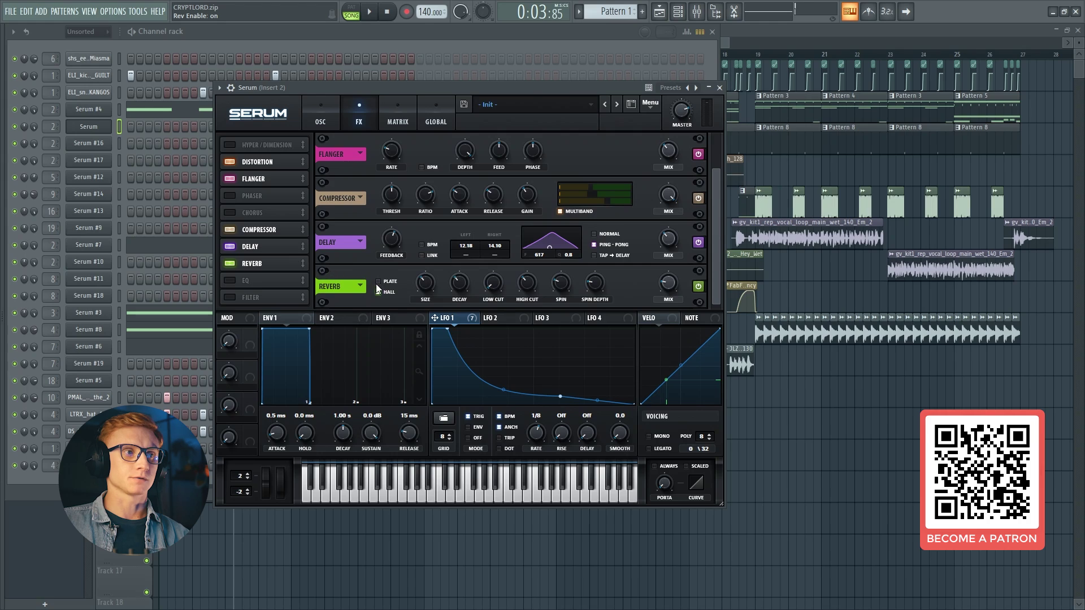
{"action": "left_click", "coordinate": [378, 282]}
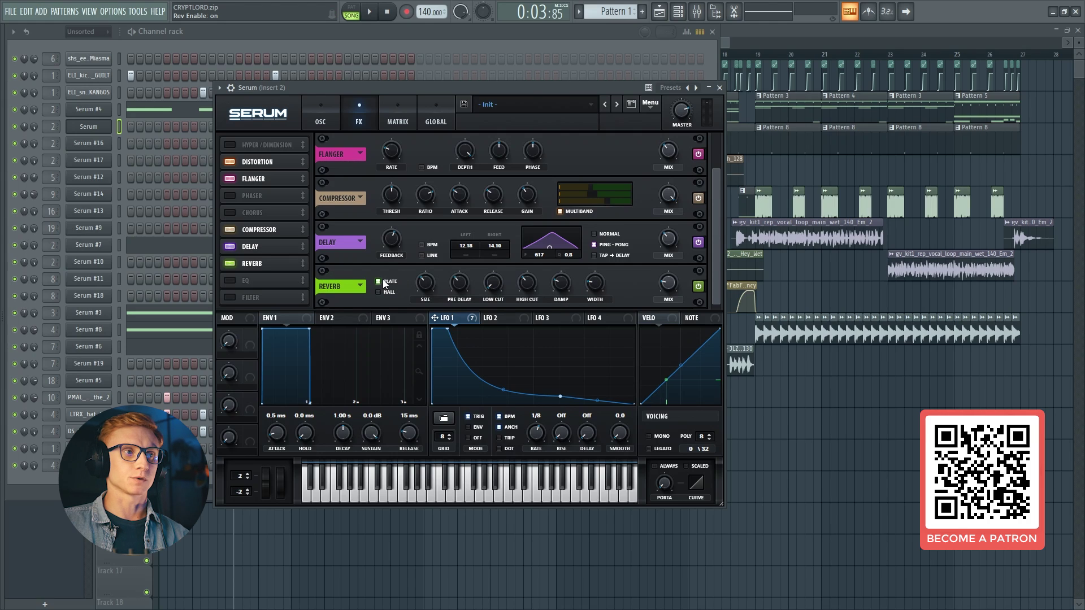
{"action": "left_click_drag", "start_coordinate": [421, 290], "coordinate": [421, 311]}
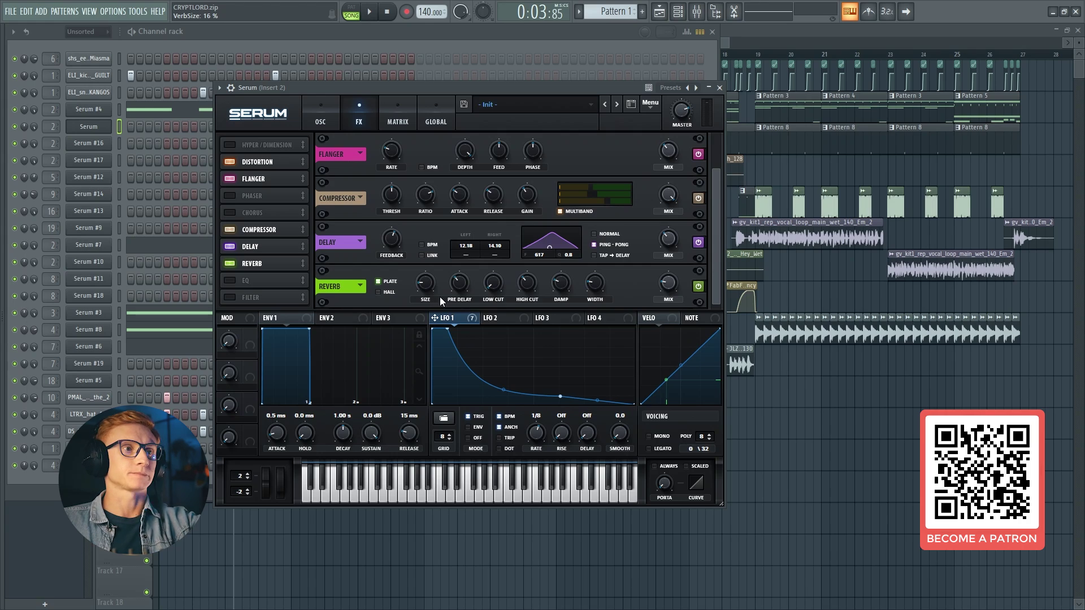
Set the reverb's pre-delay to 10 ms and low cut to 23%, and raise its high cut.
{"action": "mouse_move", "coordinate": [461, 302]}
{"action": "scroll", "coordinate": [461, 302], "scroll_direction": "up", "scroll_amount": 1}
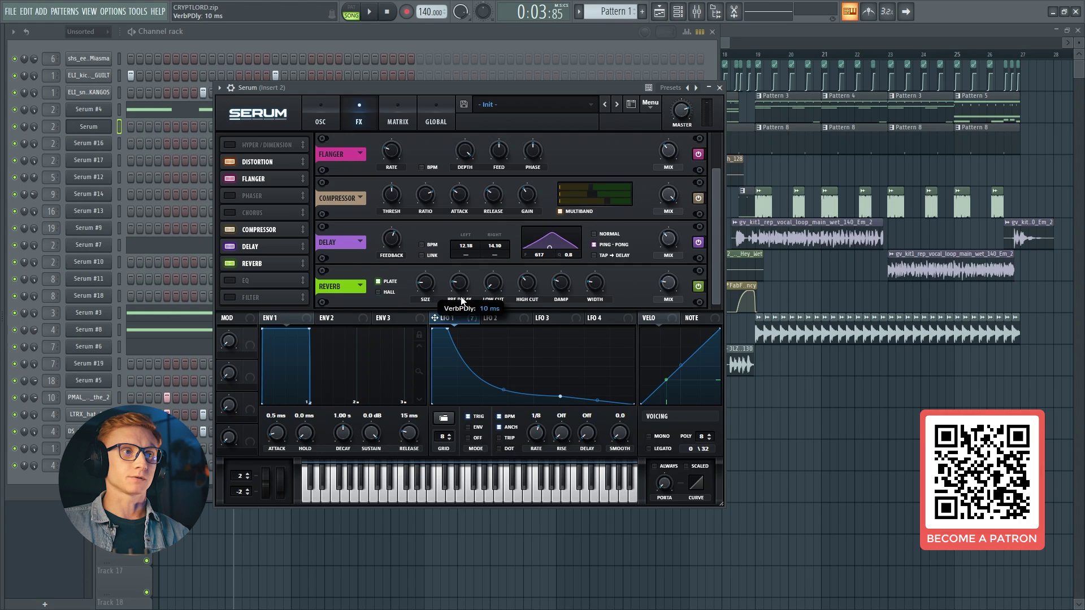
{"action": "mouse_move", "coordinate": [503, 276]}
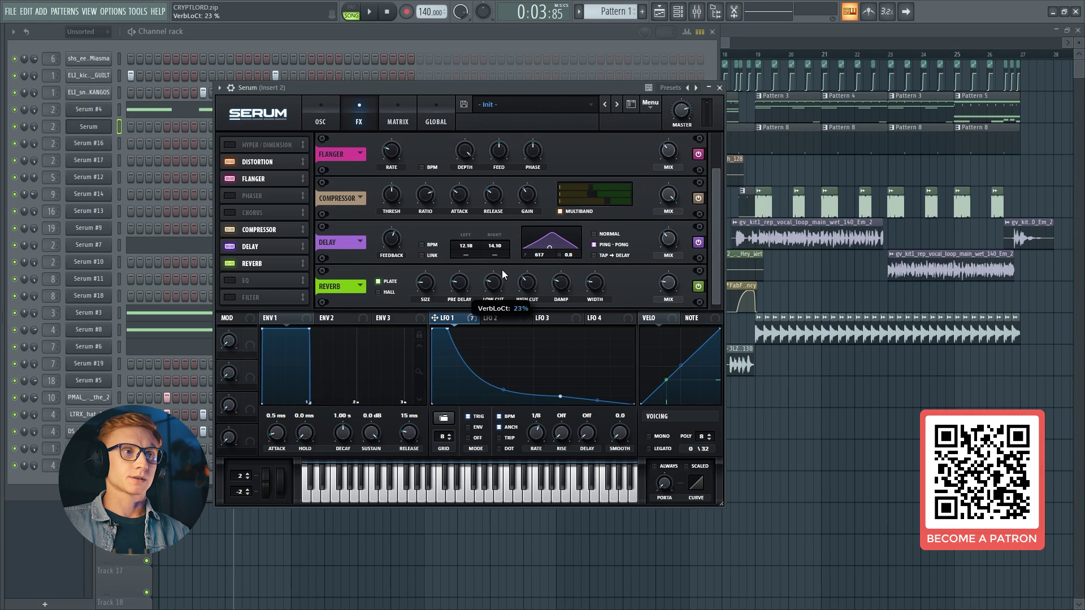
{"action": "left_click_drag", "start_coordinate": [528, 284], "coordinate": [534, 262]}
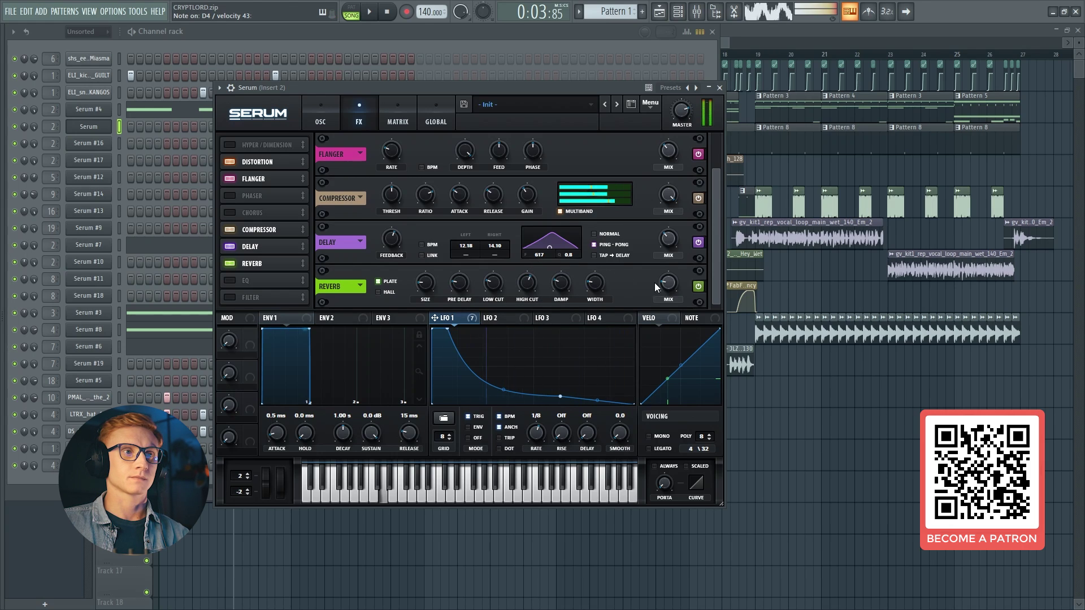
{"action": "mouse_move", "coordinate": [666, 287]}
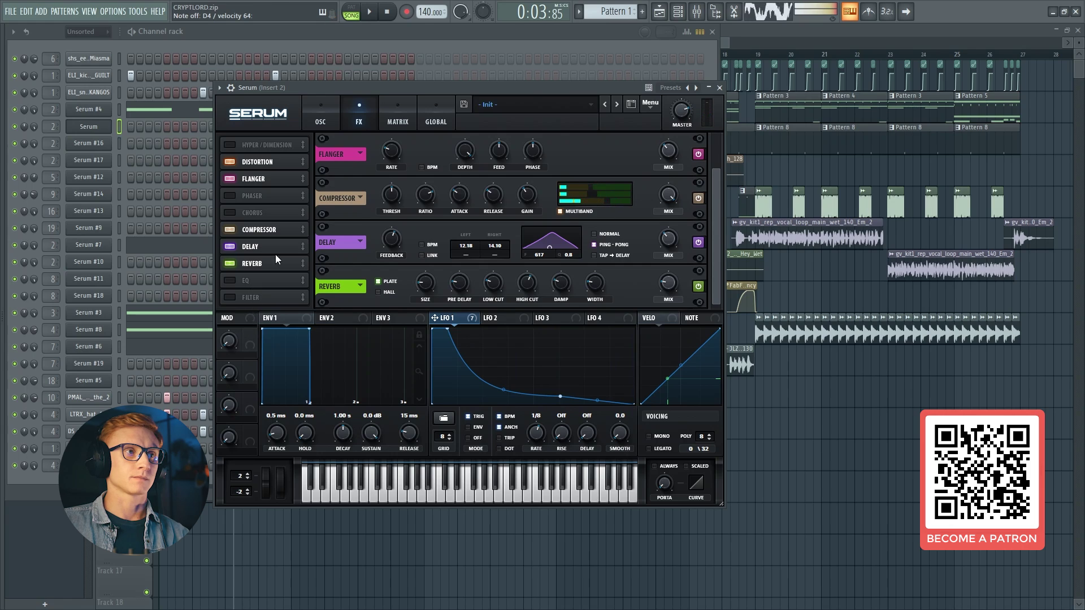
Shape LFO 2 into a falling curve that starts at full height, and set it to Trig mode with a 1/8 rate.
{"action": "left_click", "coordinate": [326, 108]}
{"action": "left_click", "coordinate": [509, 320]}
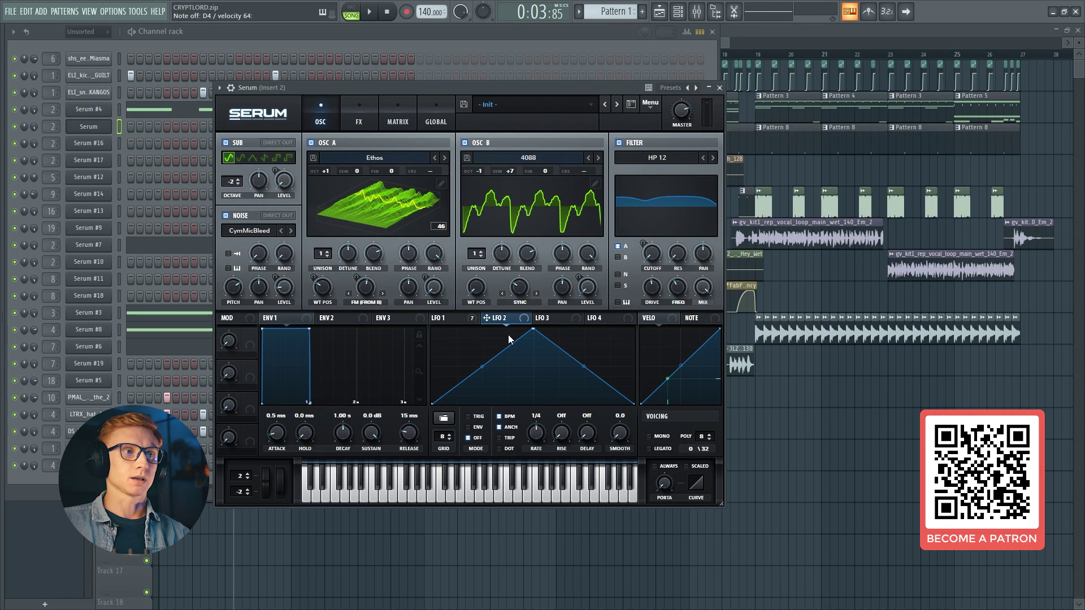
{"action": "left_click_drag", "start_coordinate": [508, 327], "coordinate": [392, 312]}
{"action": "left_click_drag", "start_coordinate": [532, 367], "coordinate": [530, 383]}
{"action": "left_click", "coordinate": [476, 417]}
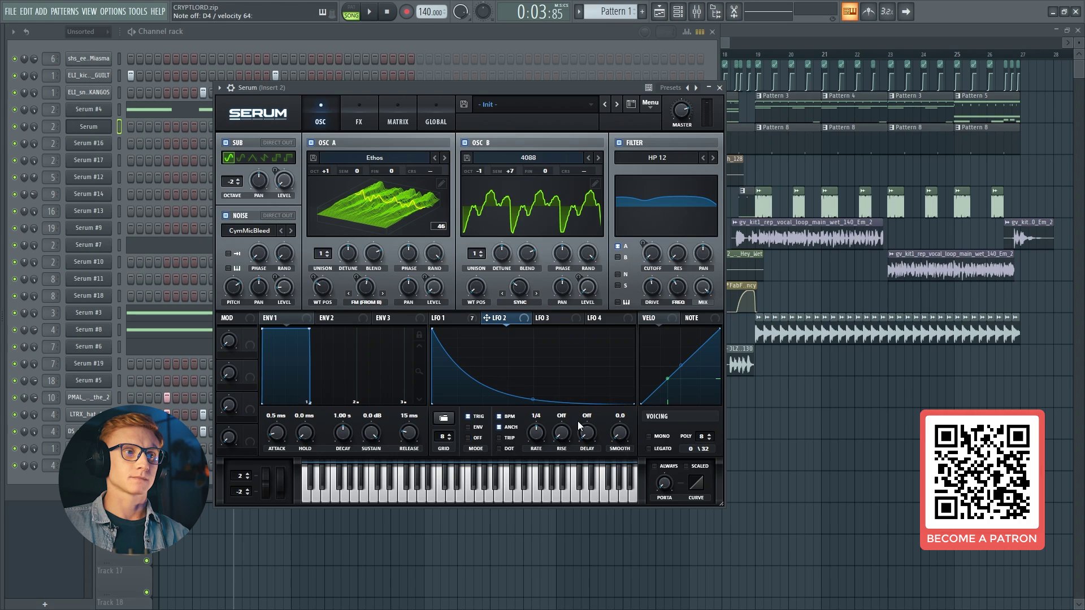
{"action": "left_click_drag", "start_coordinate": [535, 434], "coordinate": [537, 427]}
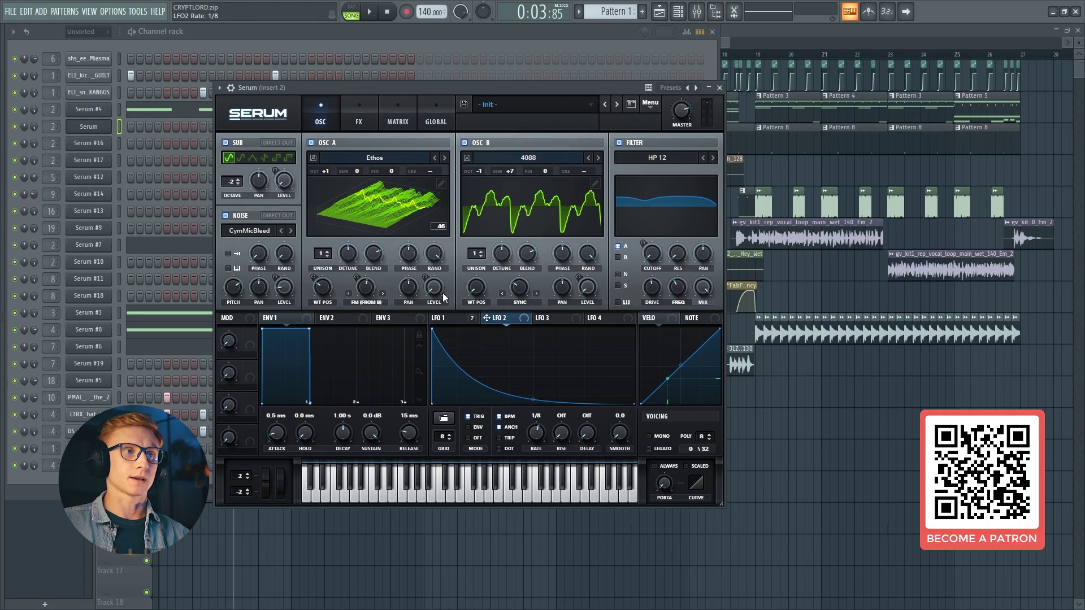
Add a modulation matrix entry routing LFO 2 to the global Mast.Tun destination, return to LFO 1, and close the synth.
{"action": "left_click", "coordinate": [399, 112]}
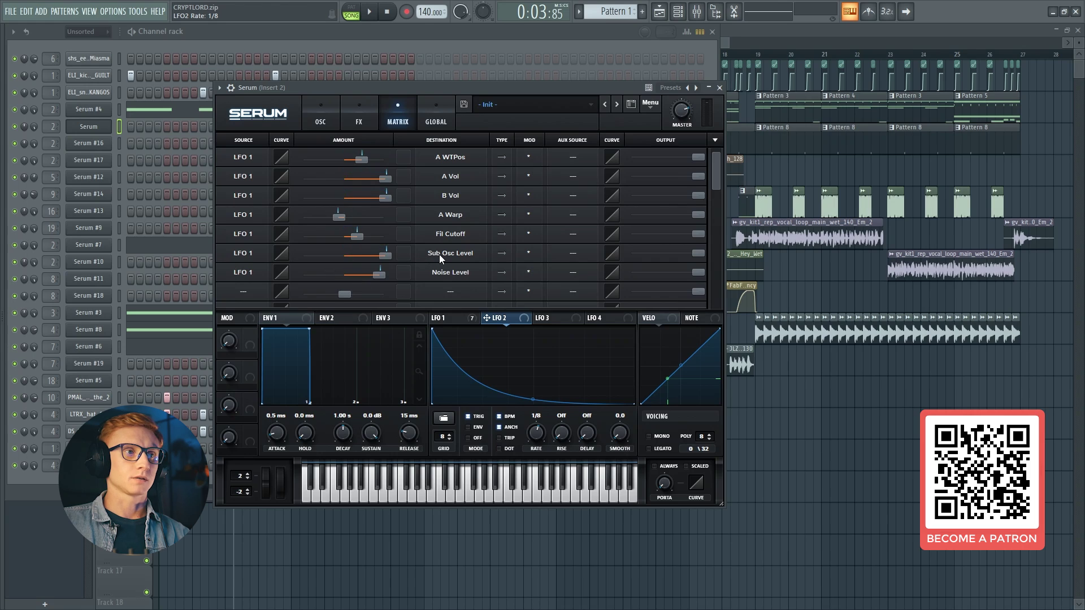
{"action": "scroll", "coordinate": [451, 256], "scroll_direction": "down", "scroll_amount": 1}
{"action": "left_click", "coordinate": [452, 246]}
{"action": "mouse_move", "coordinate": [466, 355]}
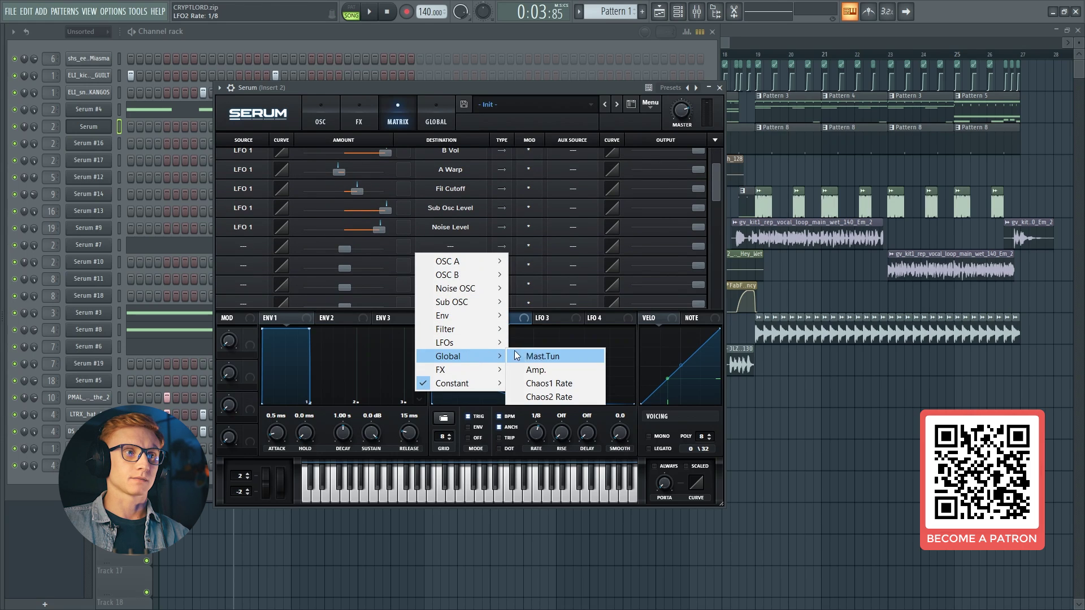
{"action": "left_click", "coordinate": [537, 357]}
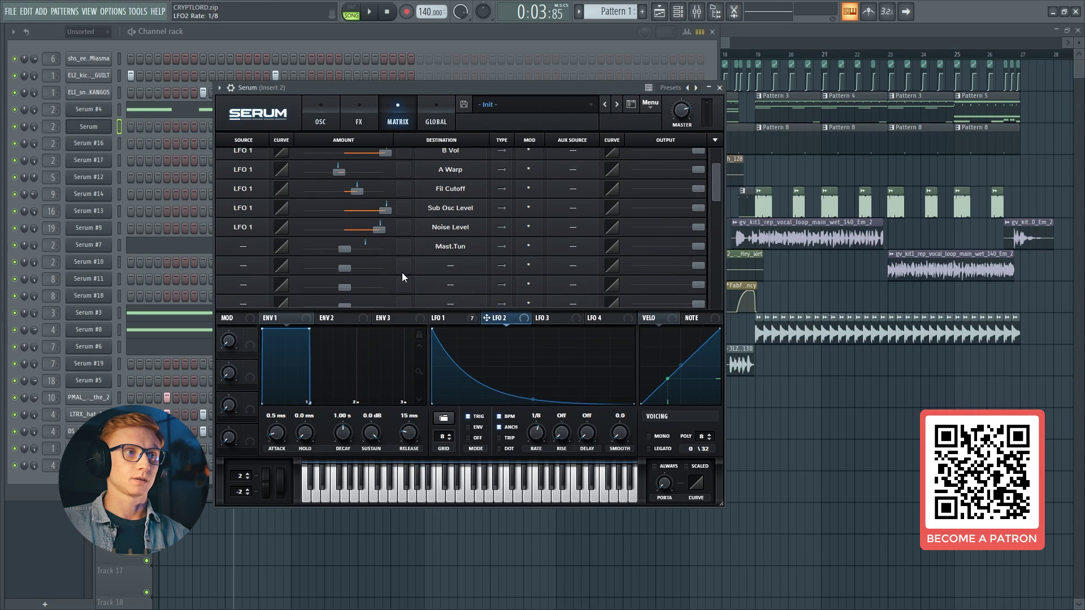
{"action": "left_click", "coordinate": [240, 247]}
{"action": "left_click", "coordinate": [255, 226]}
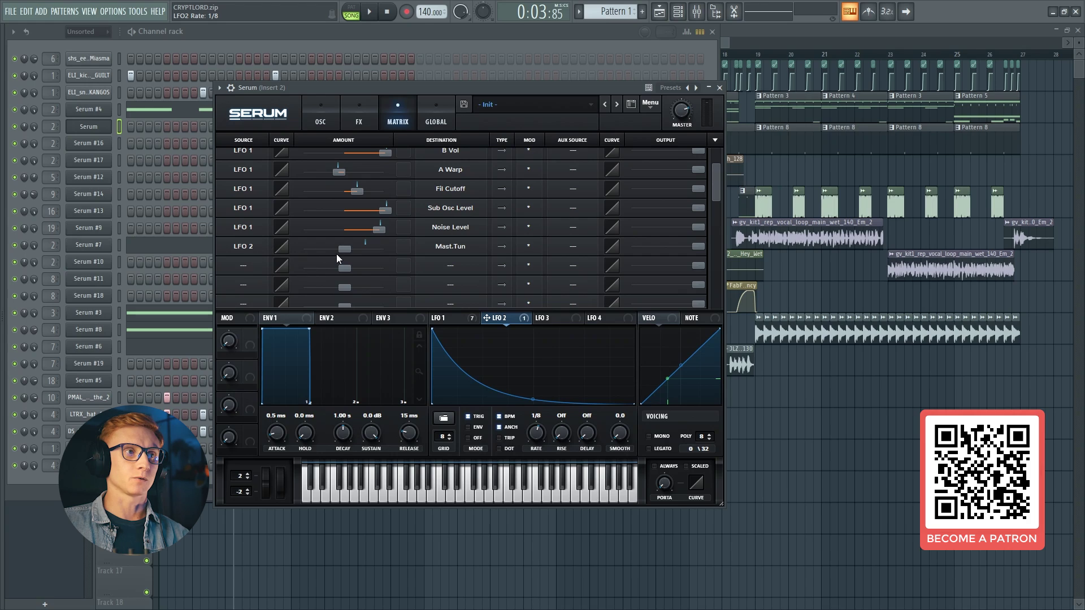
{"action": "mouse_move", "coordinate": [346, 249]}
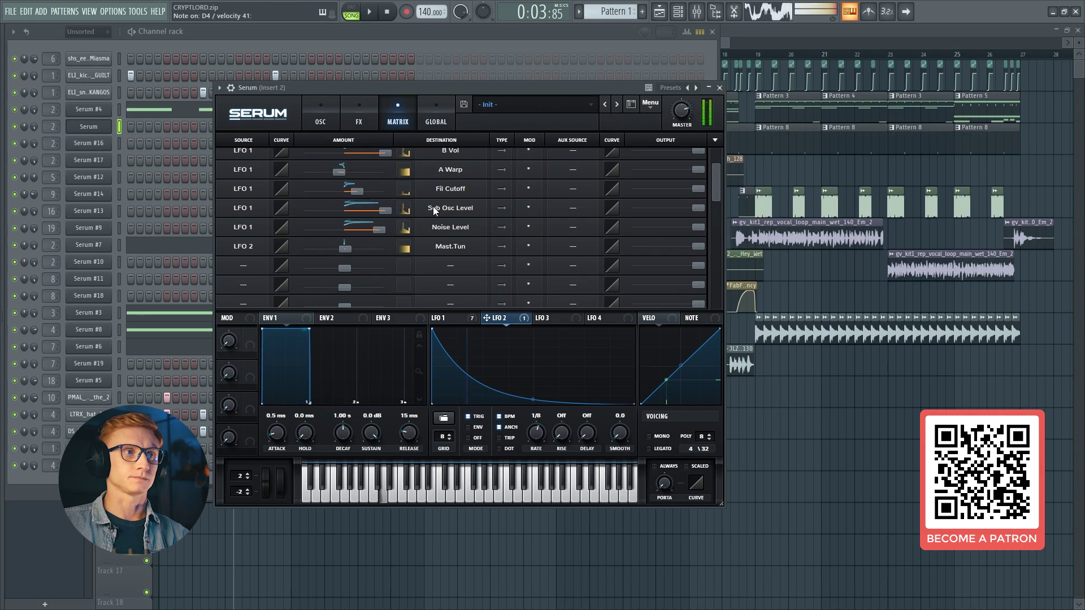
{"action": "left_click", "coordinate": [466, 318]}
{"action": "left_click", "coordinate": [720, 87]}
Bypass OTT and Ozone 10 Maximizer on mixer Insert 2 and listen to the bass without them.
{"action": "left_click", "coordinate": [699, 12]}
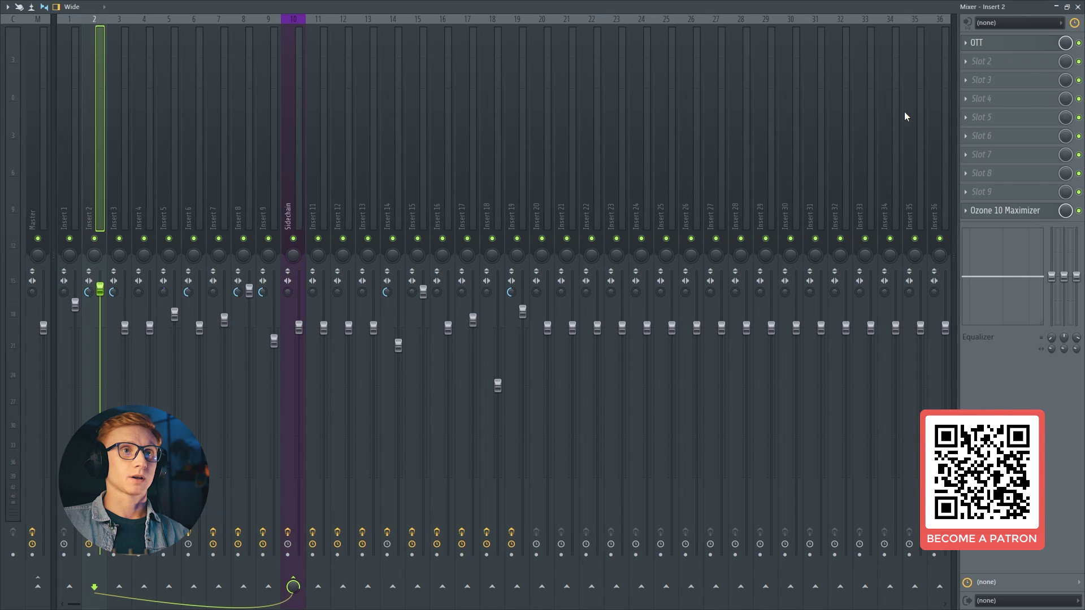
{"action": "left_click", "coordinate": [1079, 43]}
{"action": "left_click", "coordinate": [1079, 211]}
{"action": "key", "text": "space"}
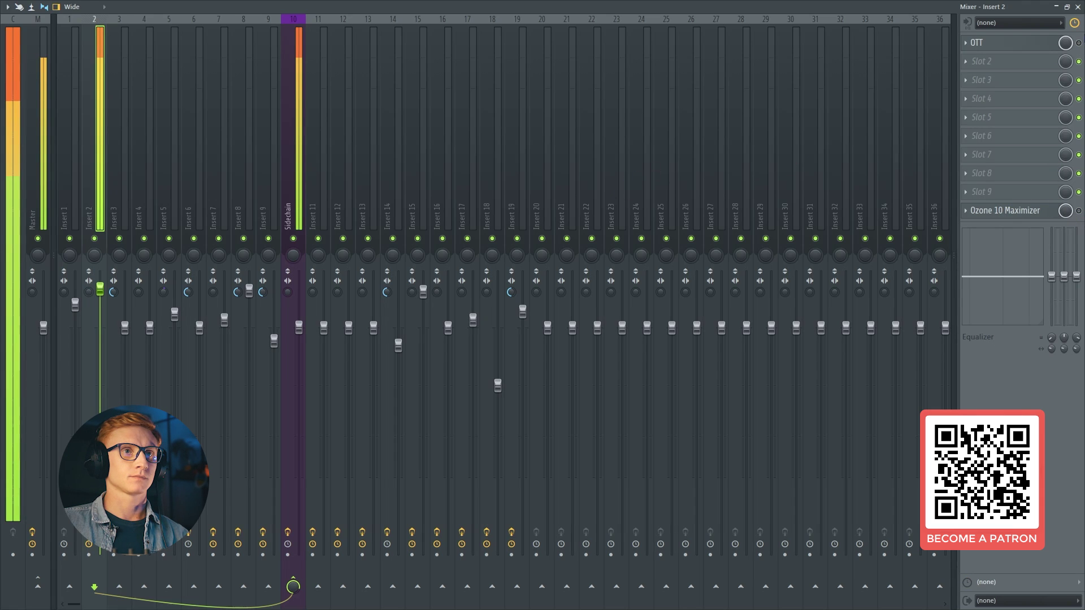
{"action": "key", "text": "space"}
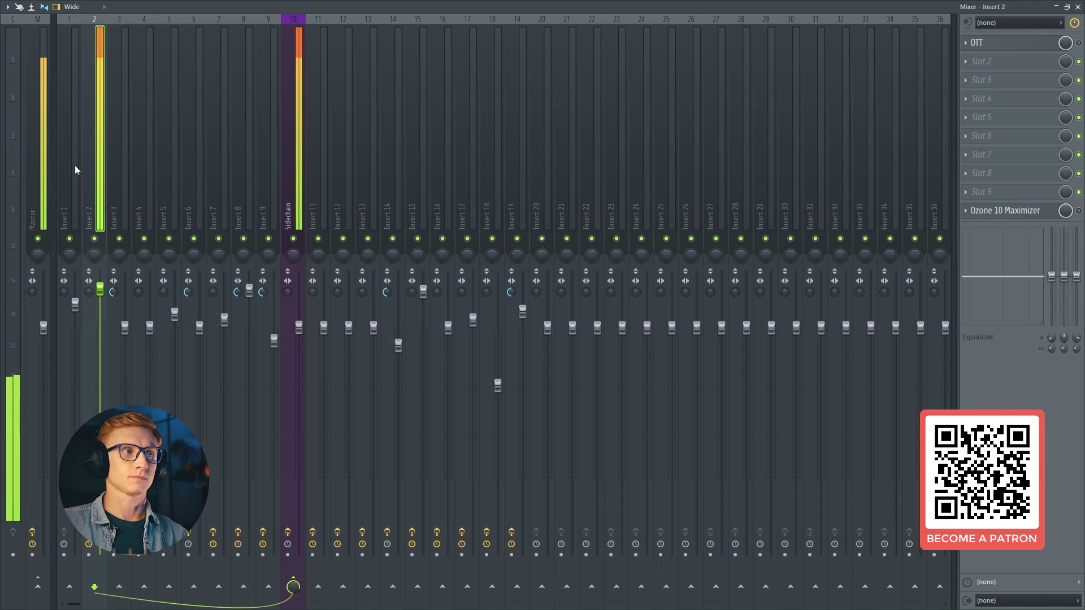
{"action": "left_click", "coordinate": [43, 161]}
{"action": "left_click", "coordinate": [105, 170]}
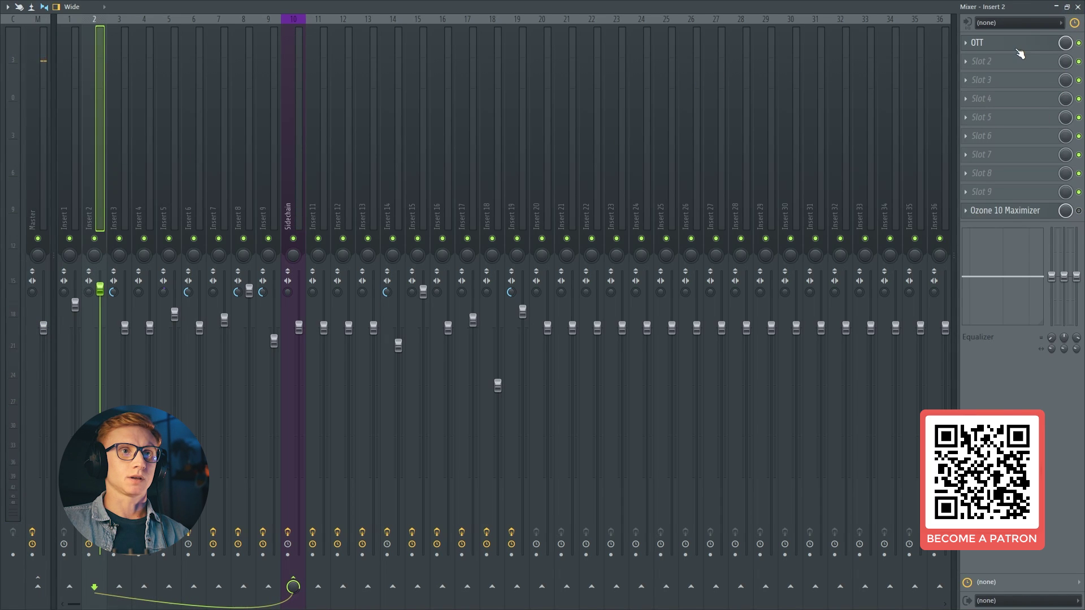
Examine the OTT compressor's settings on Insert 2, including depth, time, gains, and upward and downward amounts.
{"action": "left_click", "coordinate": [1078, 7]}
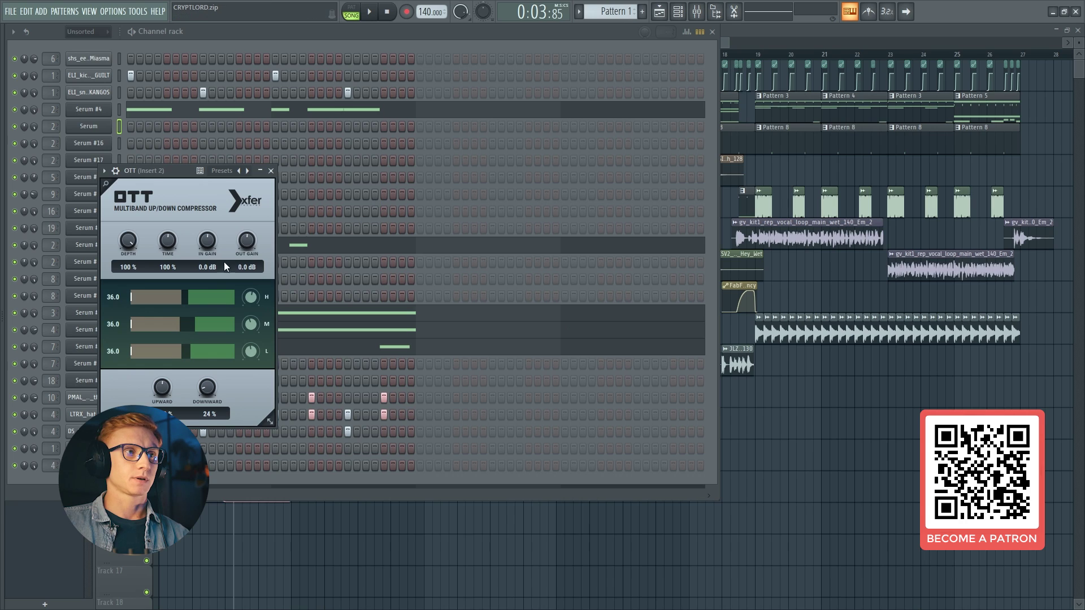
{"action": "left_click_drag", "start_coordinate": [195, 171], "coordinate": [359, 132]}
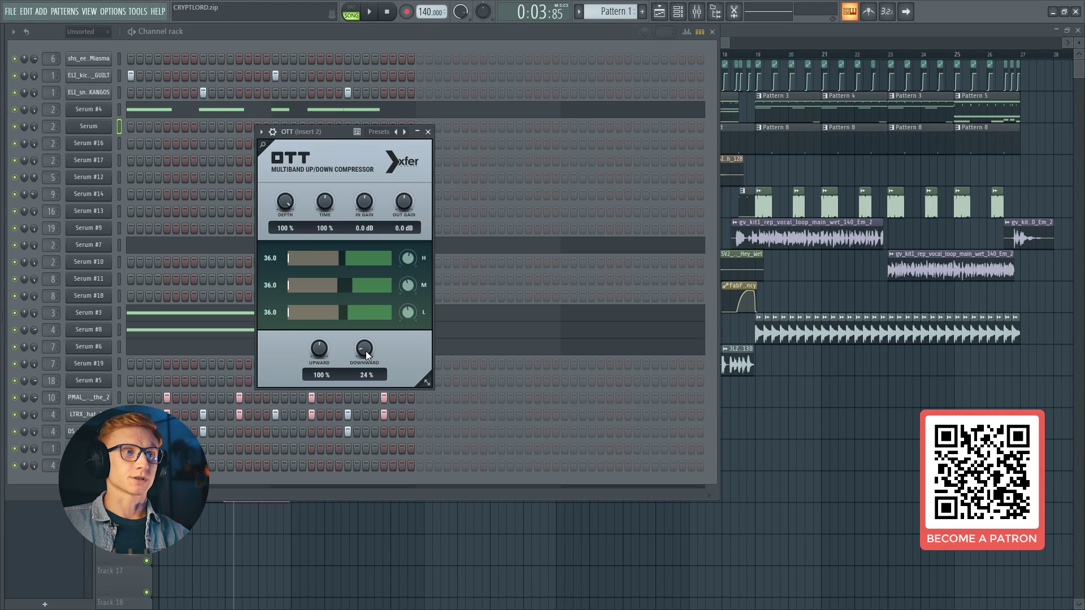
{"action": "left_click", "coordinate": [427, 132]}
Examine the Ozone 10 Maximizer's settings on Insert 2 and audition the bass with both mixer effects enabled.
{"action": "left_click", "coordinate": [697, 11]}
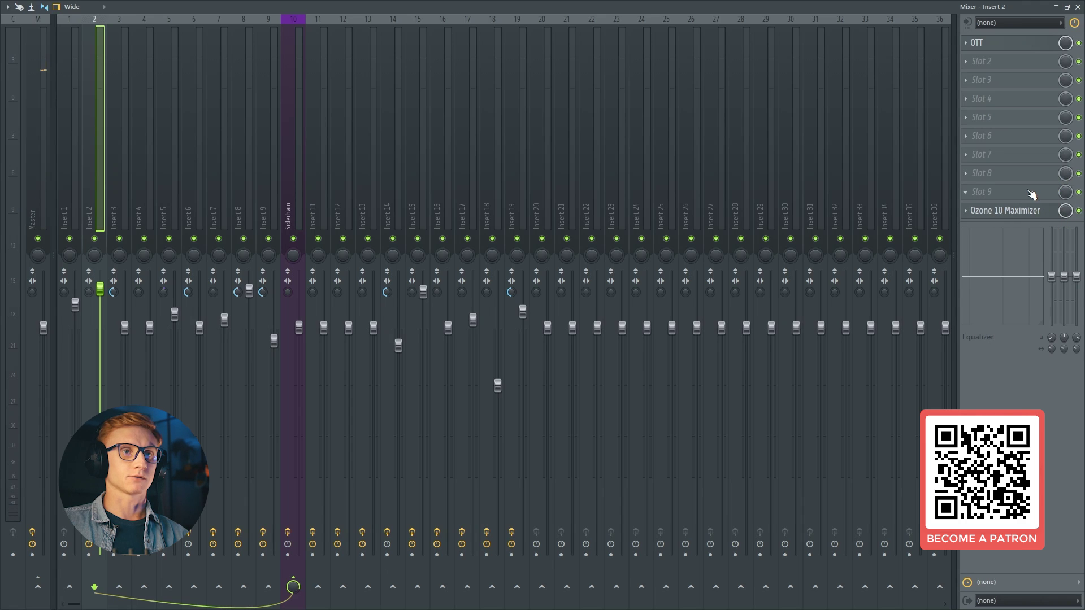
{"action": "key", "text": "space"}
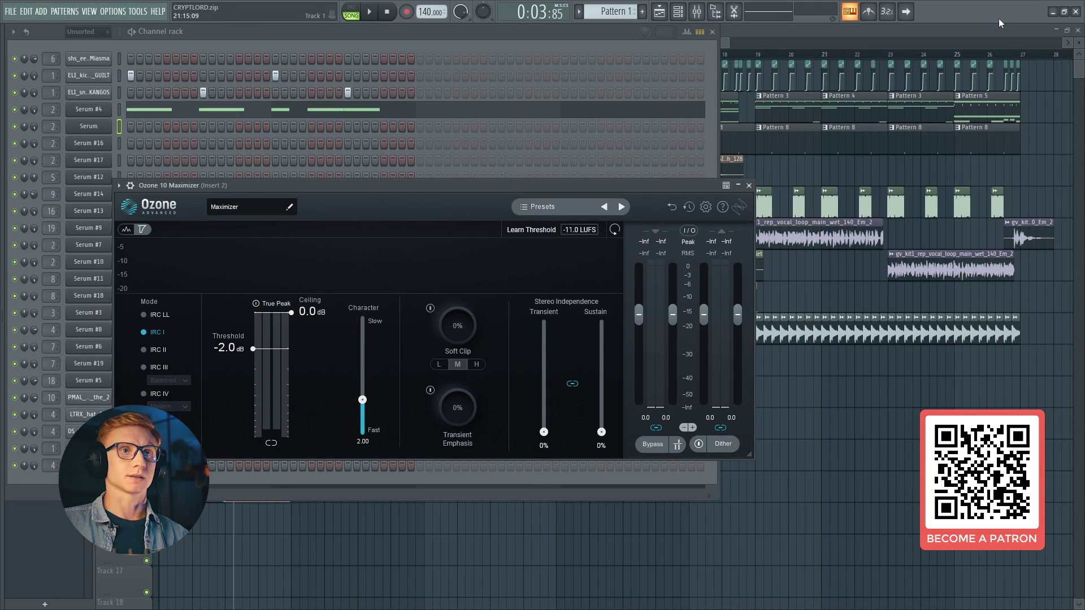
{"action": "left_click_drag", "start_coordinate": [427, 183], "coordinate": [439, 171]}
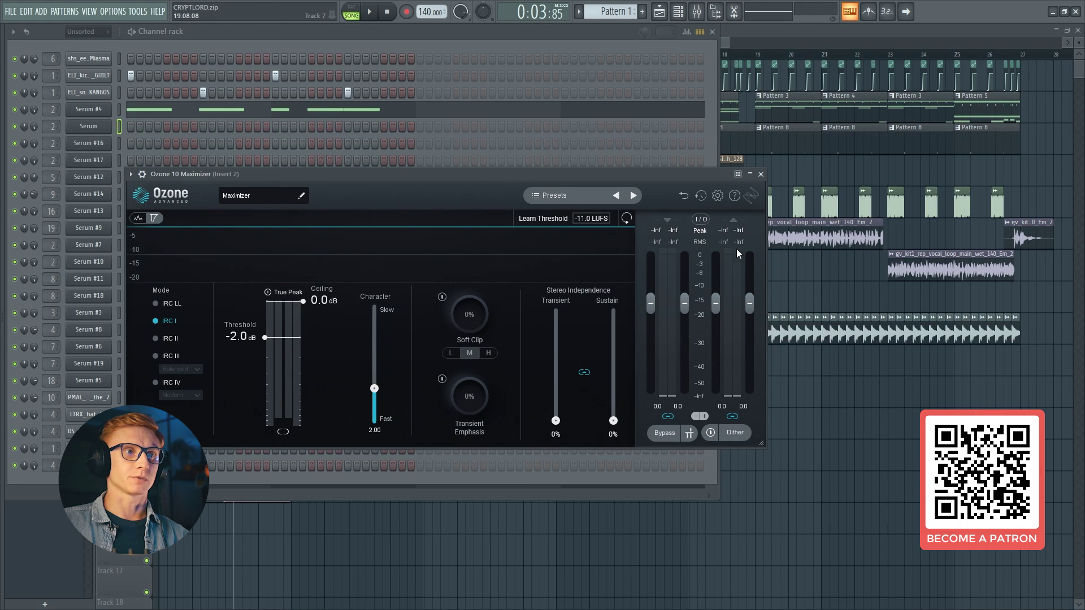
{"action": "left_click", "coordinate": [760, 174]}
{"action": "key", "text": "F9"}
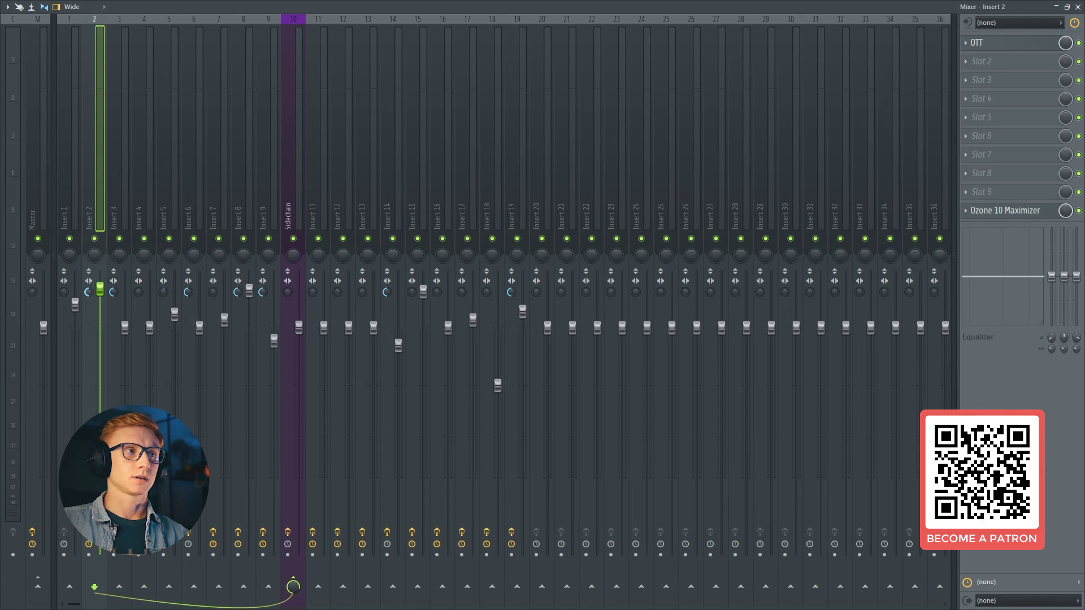
{"action": "key", "text": "space"}
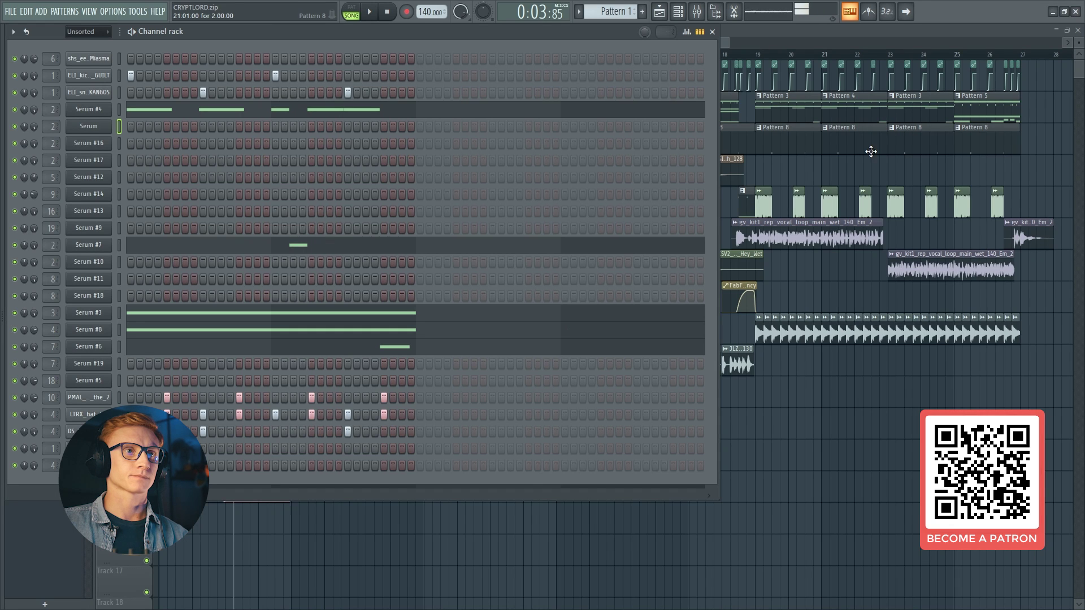
Audition the Serum bass with LFO 1's rate at 1/16 and 1/4, return it to 1/8, and close the synth.
{"action": "key", "text": "F6"}
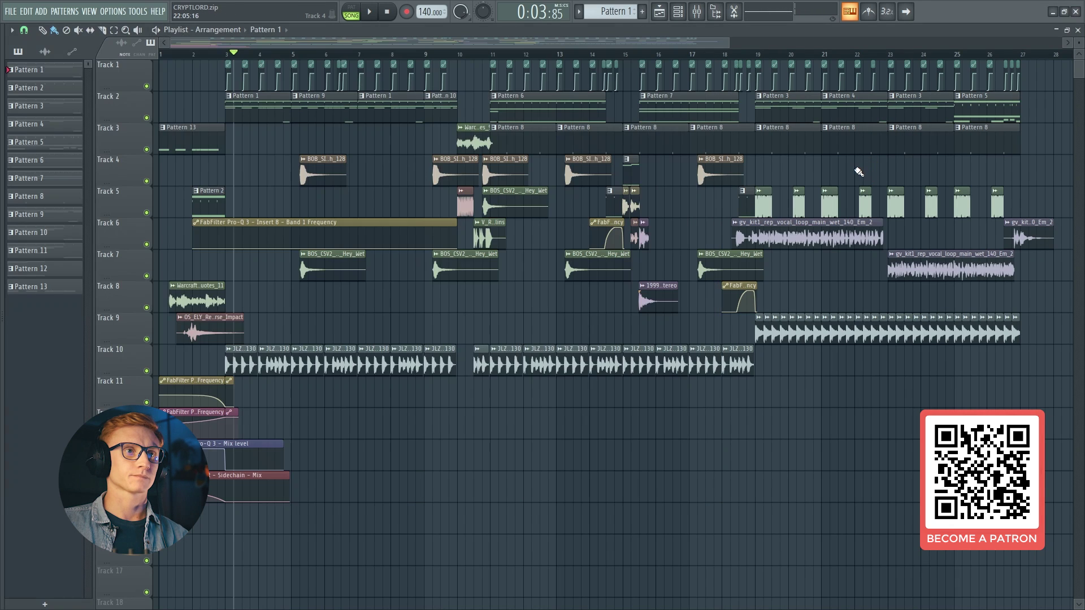
{"action": "left_click", "coordinate": [678, 12]}
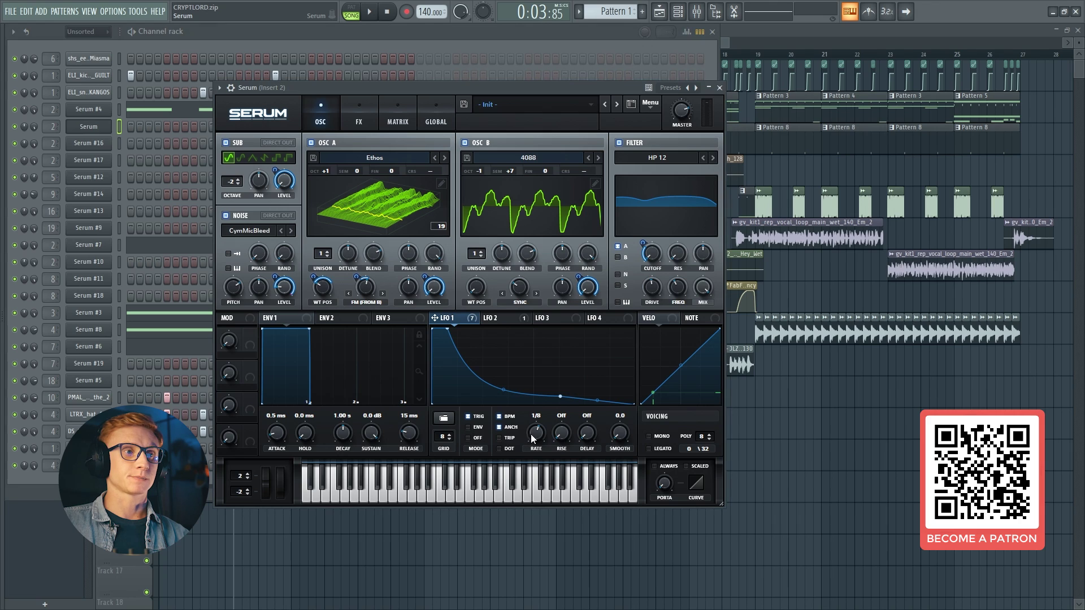
{"action": "left_click", "coordinate": [537, 430]}
{"action": "scroll", "coordinate": [537, 431], "scroll_direction": "up", "scroll_amount": 2}
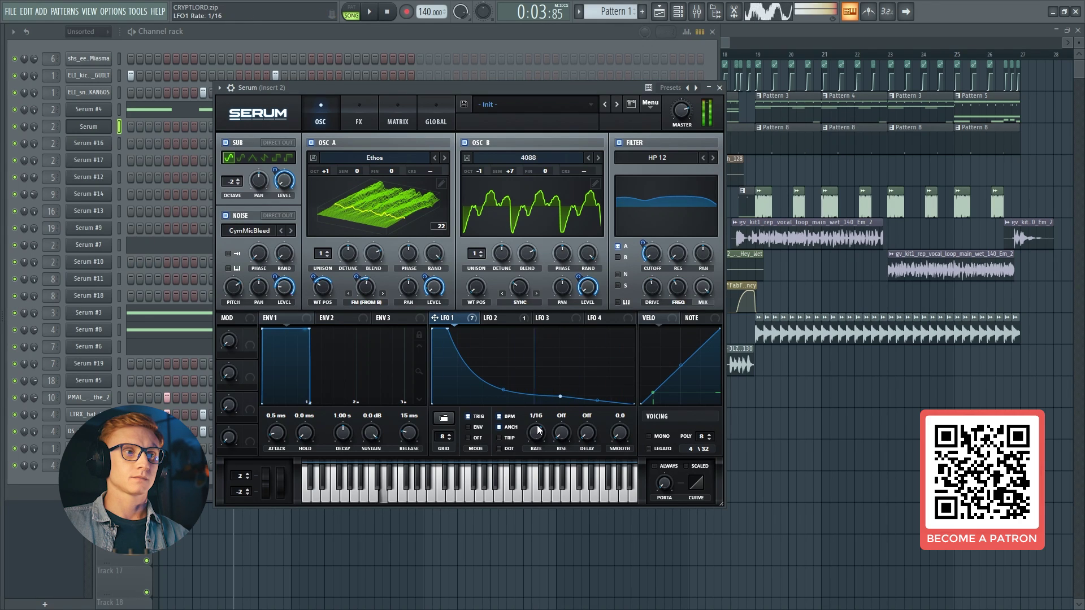
{"action": "scroll", "coordinate": [537, 431], "scroll_direction": "down", "scroll_amount": 1}
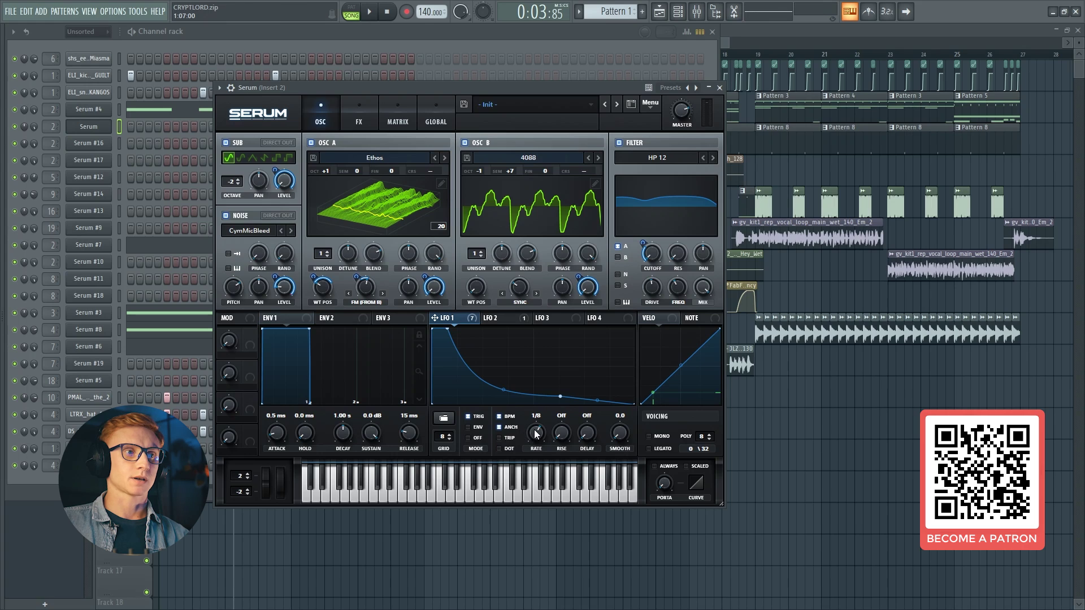
{"action": "left_click_drag", "start_coordinate": [536, 434], "coordinate": [535, 446]}
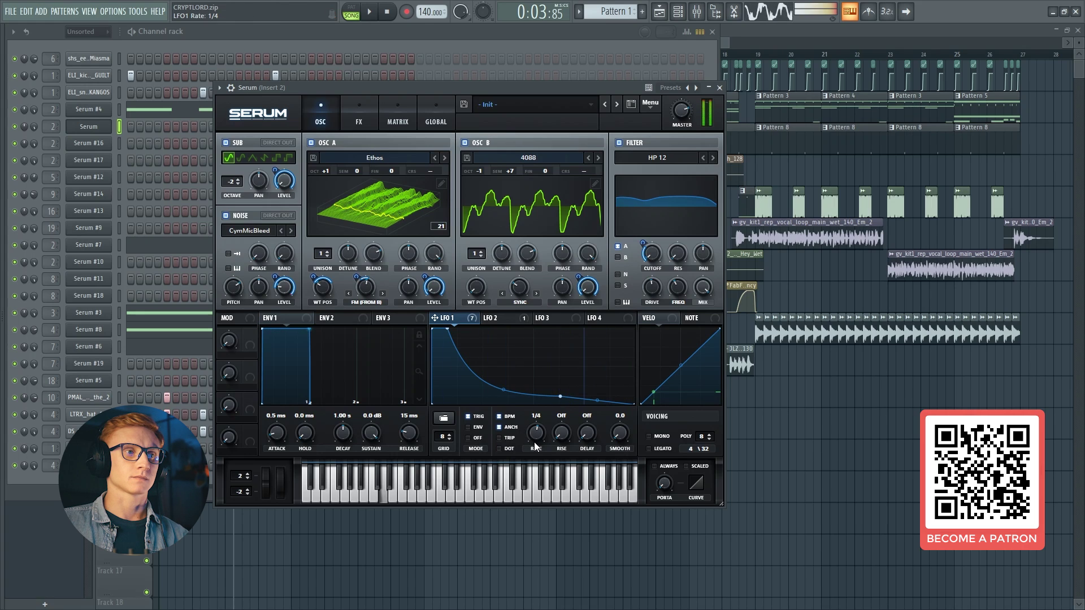
{"action": "scroll", "coordinate": [535, 447], "scroll_direction": "up", "scroll_amount": 1}
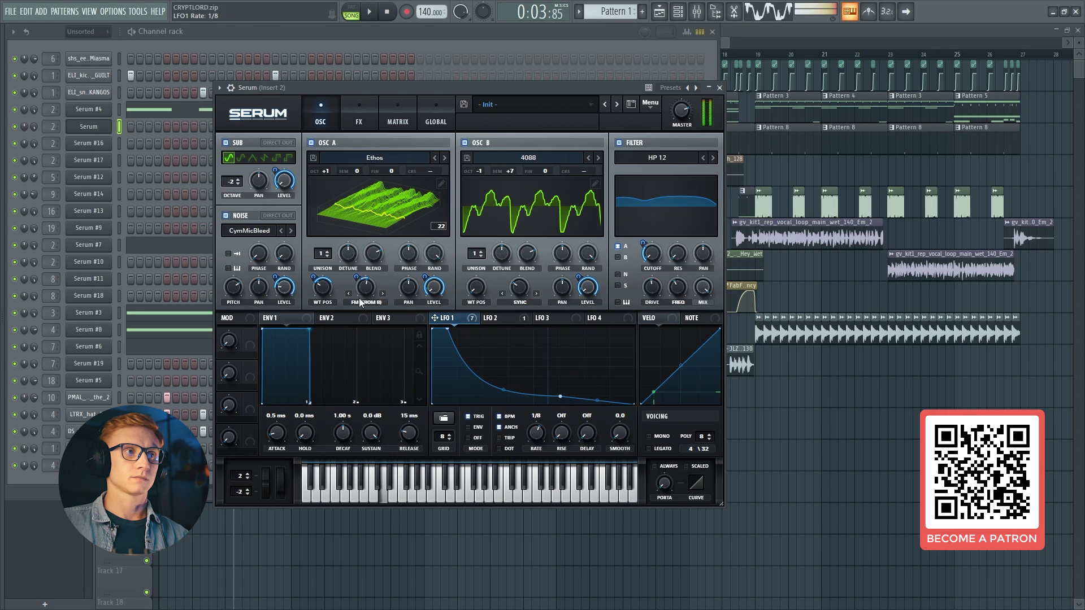
{"action": "left_click", "coordinate": [719, 88]}
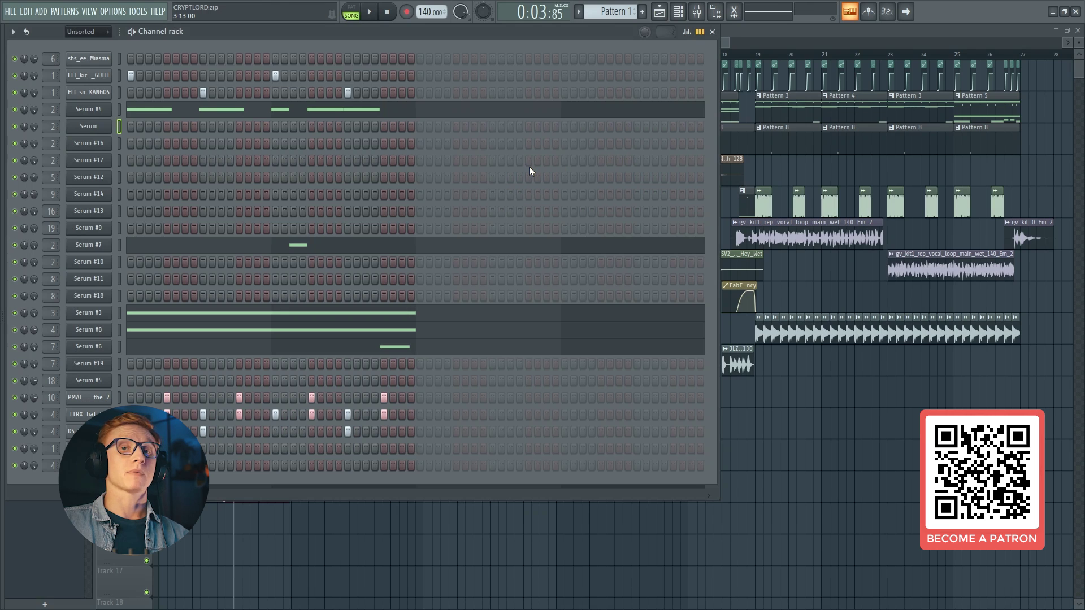